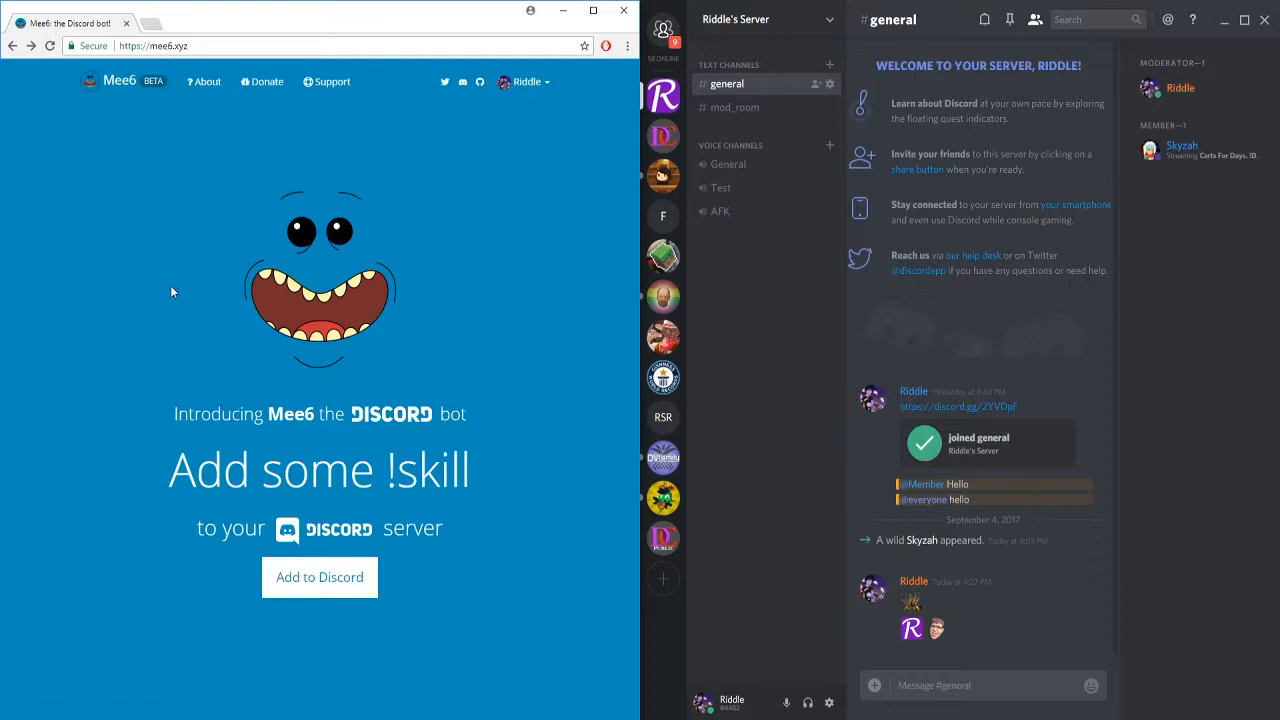
- Start adding Mee6 to Discord, authorize its account access, and choose the server with the purple R logo
{"action": "left_click", "coordinate": [300, 583]}
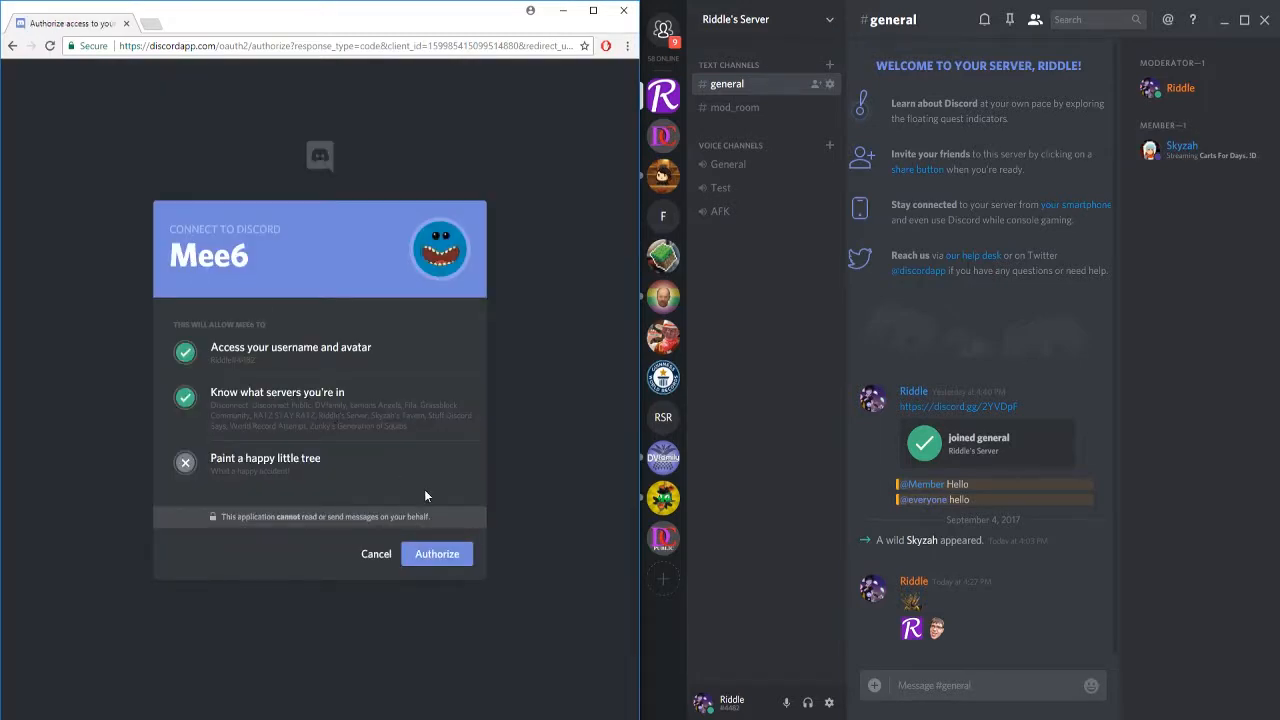
{"action": "left_click", "coordinate": [452, 555]}
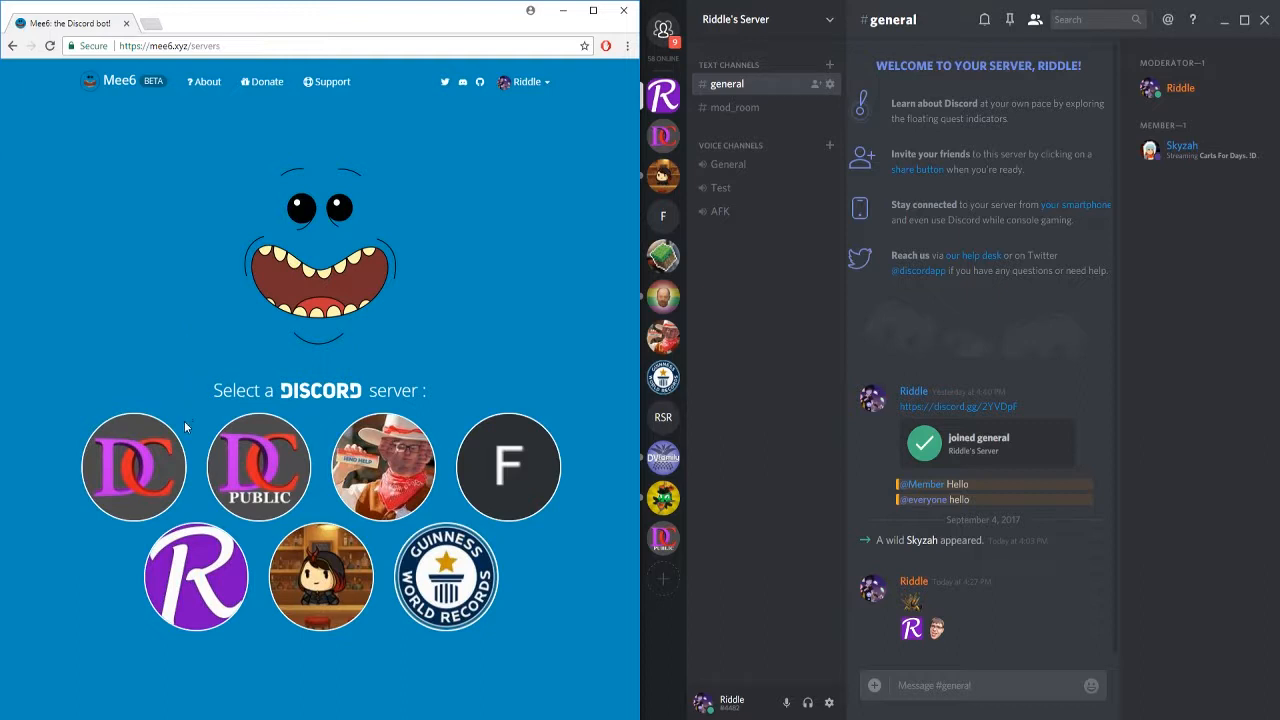
{"action": "left_click", "coordinate": [195, 584]}
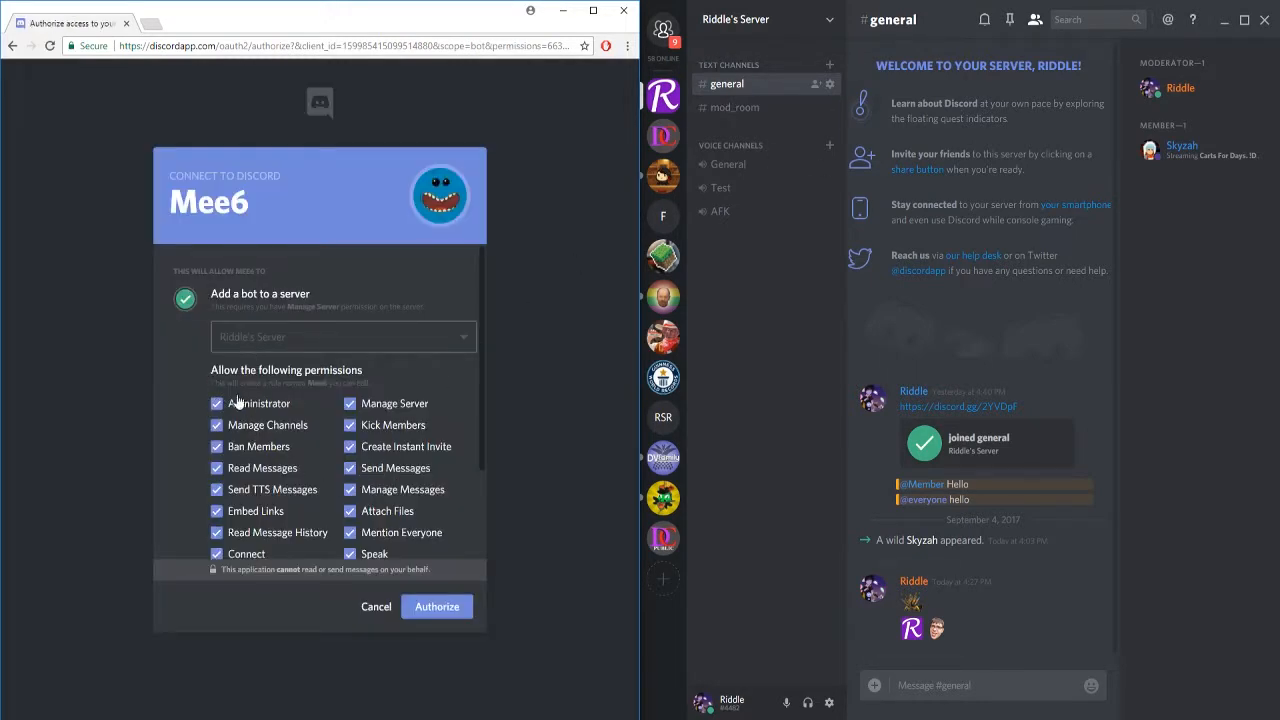
- Review the bot permissions requested by Mee6 and authorize it for the selected server with all of them granted
{"action": "scroll", "coordinate": [266, 400], "scroll_direction": "down", "scroll_amount": 1}
{"action": "scroll", "coordinate": [310, 449], "scroll_direction": "up", "scroll_amount": 1}
{"action": "left_click", "coordinate": [457, 607]}
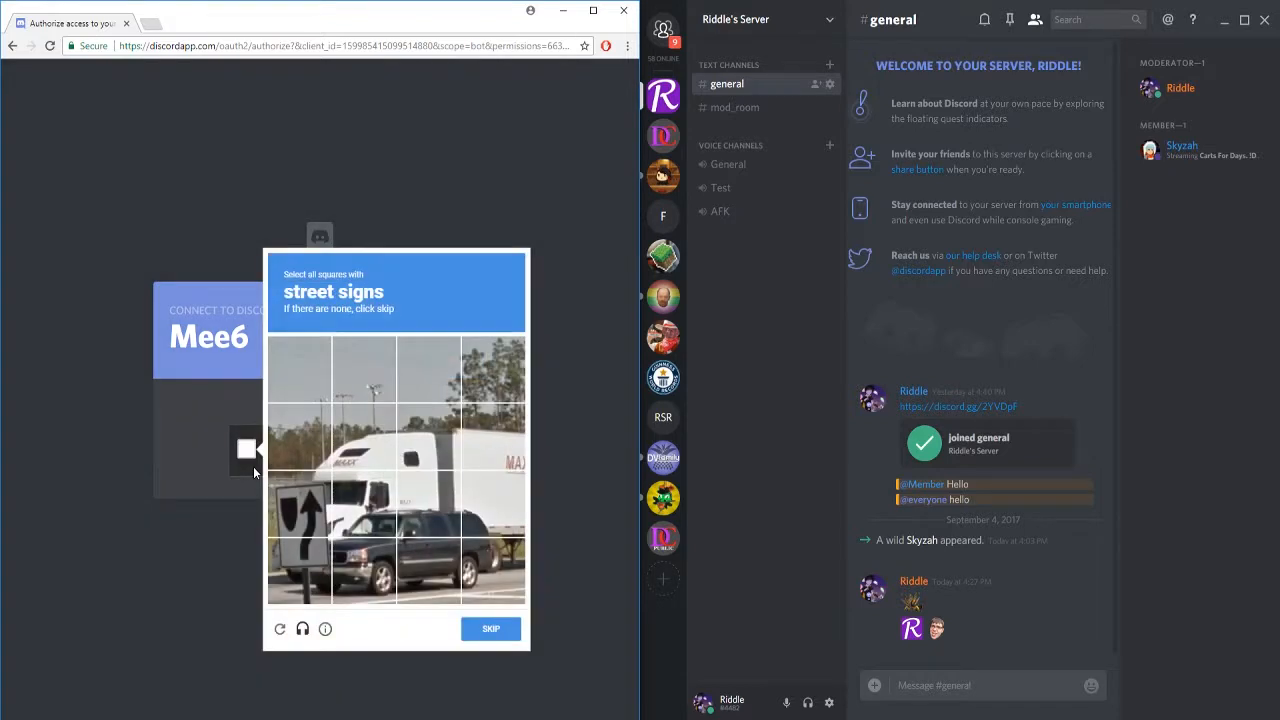
- Select the squares showing the street sign beside the truck and submit the first image challenge
{"action": "left_click", "coordinate": [304, 512]}
{"action": "left_click", "coordinate": [302, 559]}
{"action": "left_click", "coordinate": [503, 625]}
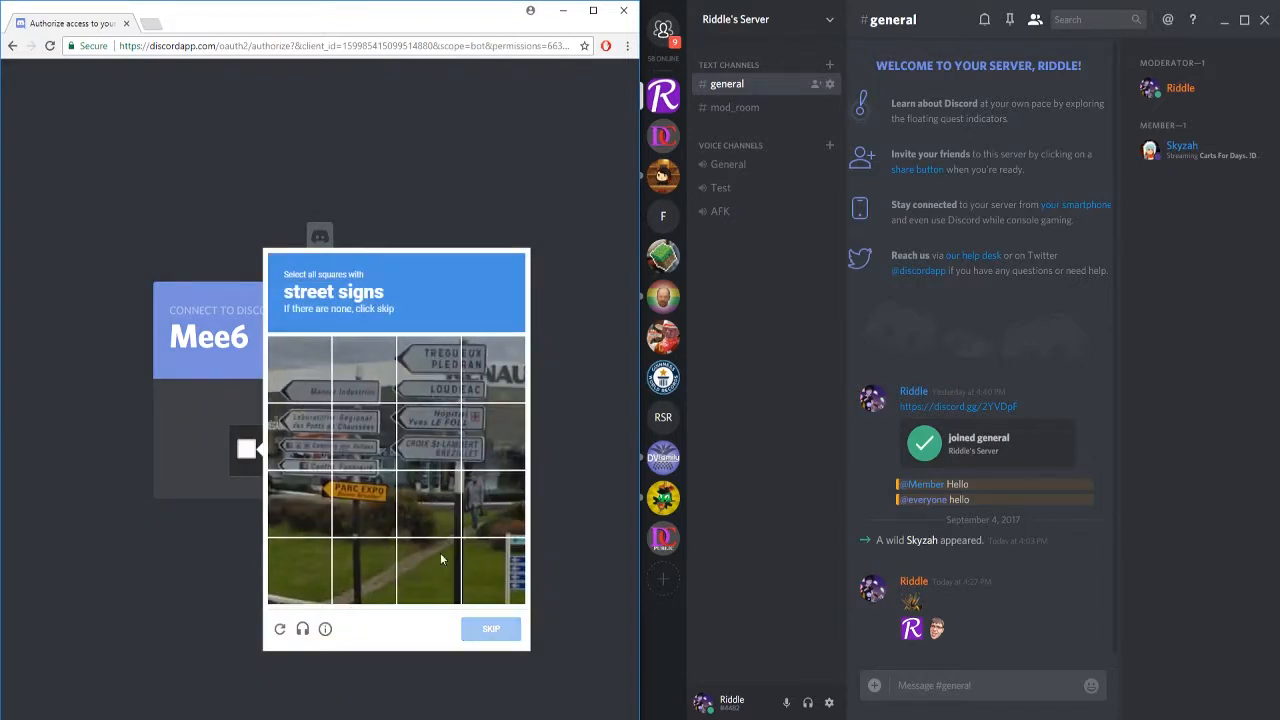
- Select every square containing a street sign in the signpost image and verify the challenge
{"action": "left_click", "coordinate": [310, 372]}
{"action": "left_click", "coordinate": [300, 436]}
{"action": "left_click", "coordinate": [298, 490]}
{"action": "left_click", "coordinate": [358, 500]}
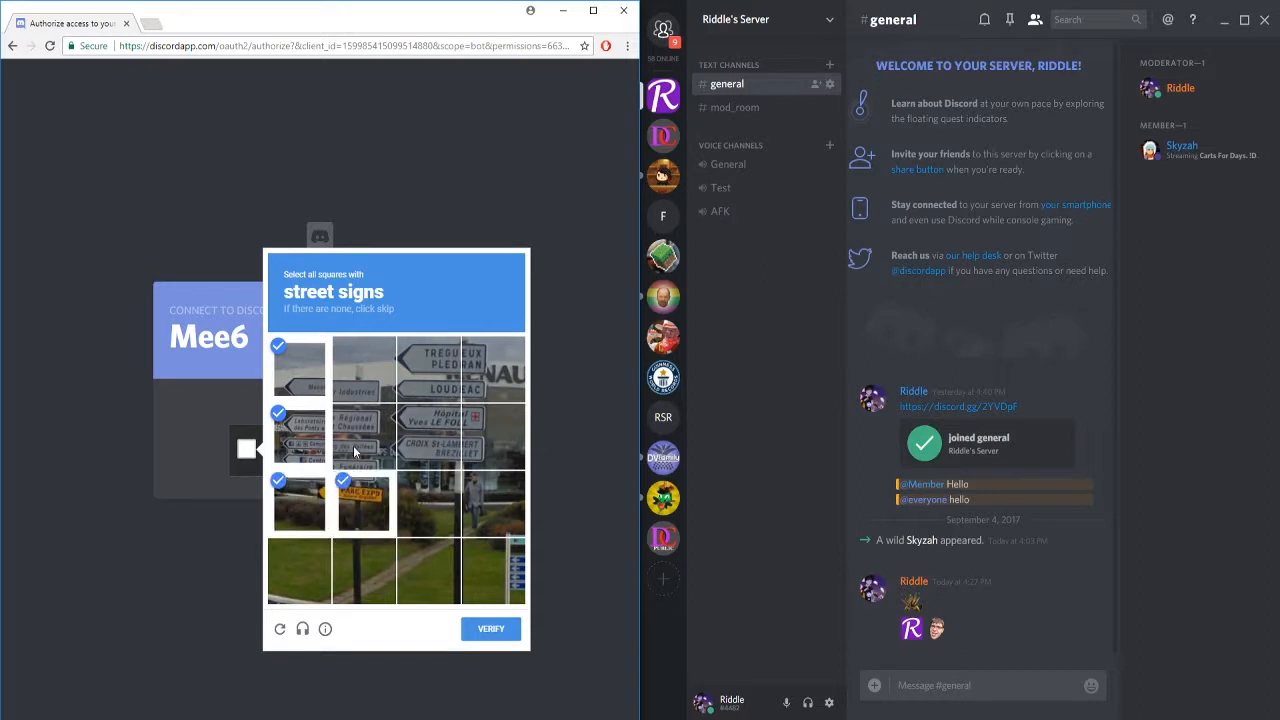
{"action": "left_click", "coordinate": [353, 445]}
{"action": "left_click", "coordinate": [428, 372]}
{"action": "left_click", "coordinate": [362, 383]}
{"action": "left_click", "coordinate": [428, 436]}
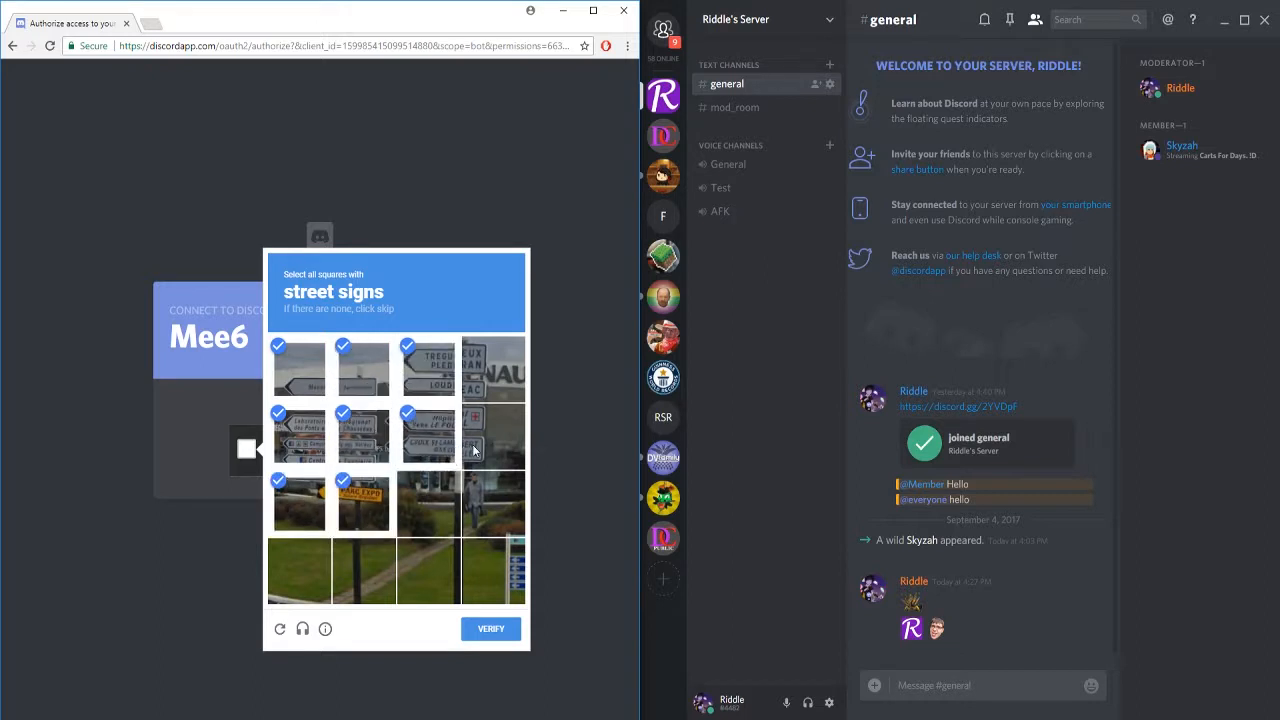
{"action": "left_click", "coordinate": [493, 436]}
{"action": "left_click", "coordinate": [493, 370]}
{"action": "left_click", "coordinate": [493, 571]}
{"action": "left_click", "coordinate": [493, 503]}
{"action": "left_click", "coordinate": [488, 634]}
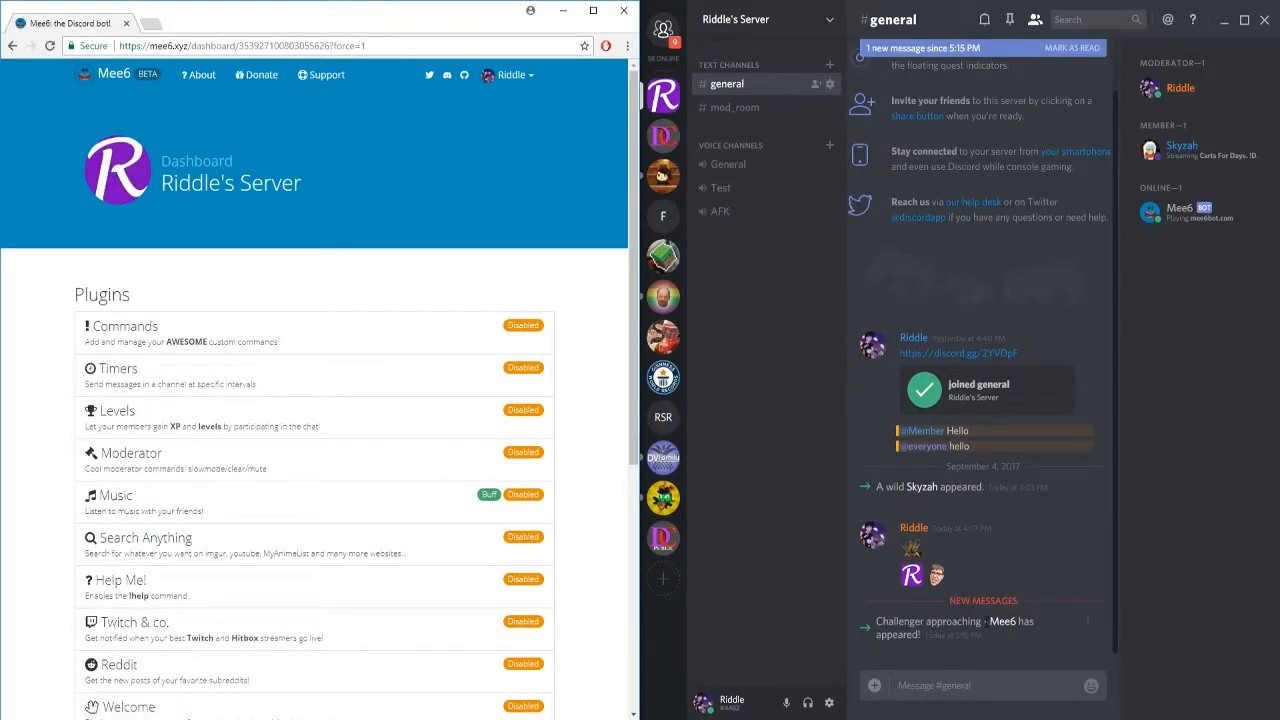
- Check Mee6's arrival in the #general channel and look through the plugins on its dashboard
{"action": "left_click", "coordinate": [1002, 622]}
{"action": "left_click", "coordinate": [1163, 394]}
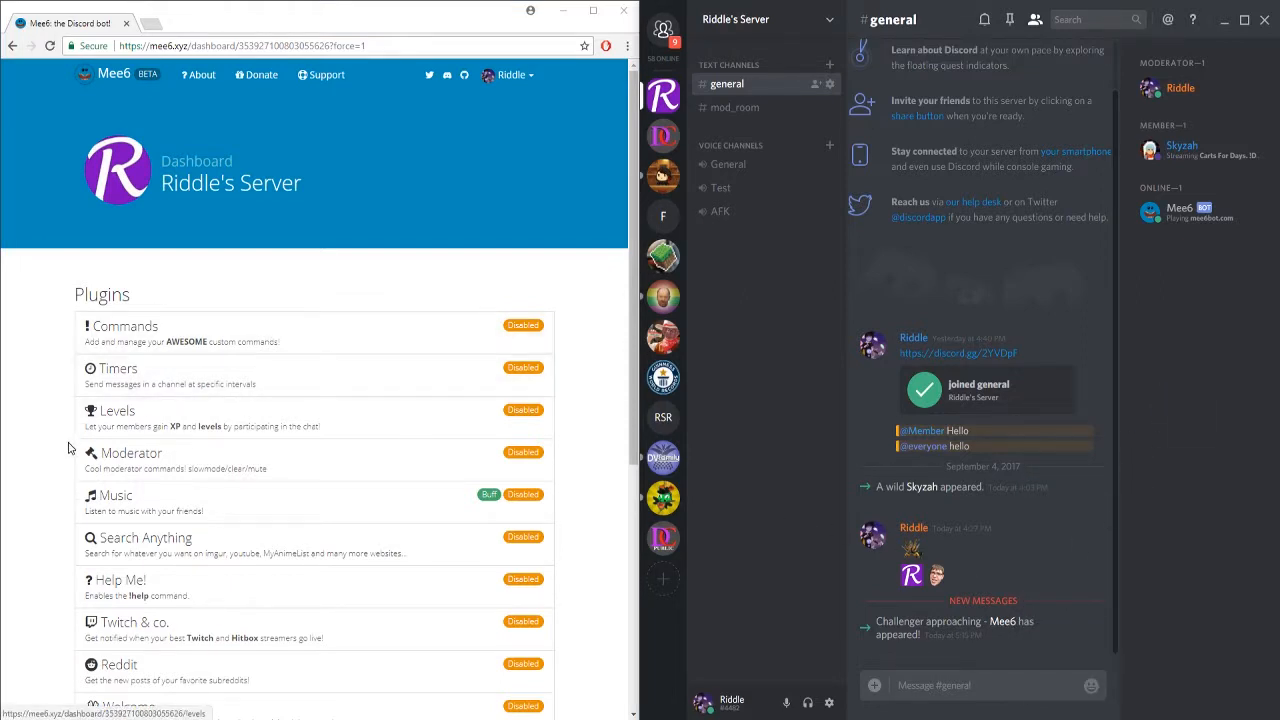
{"action": "scroll", "coordinate": [68, 450], "scroll_direction": "down", "scroll_amount": 1}
{"action": "scroll", "coordinate": [66, 452], "scroll_direction": "down", "scroll_amount": 1}
{"action": "scroll", "coordinate": [66, 452], "scroll_direction": "up", "scroll_amount": 2}
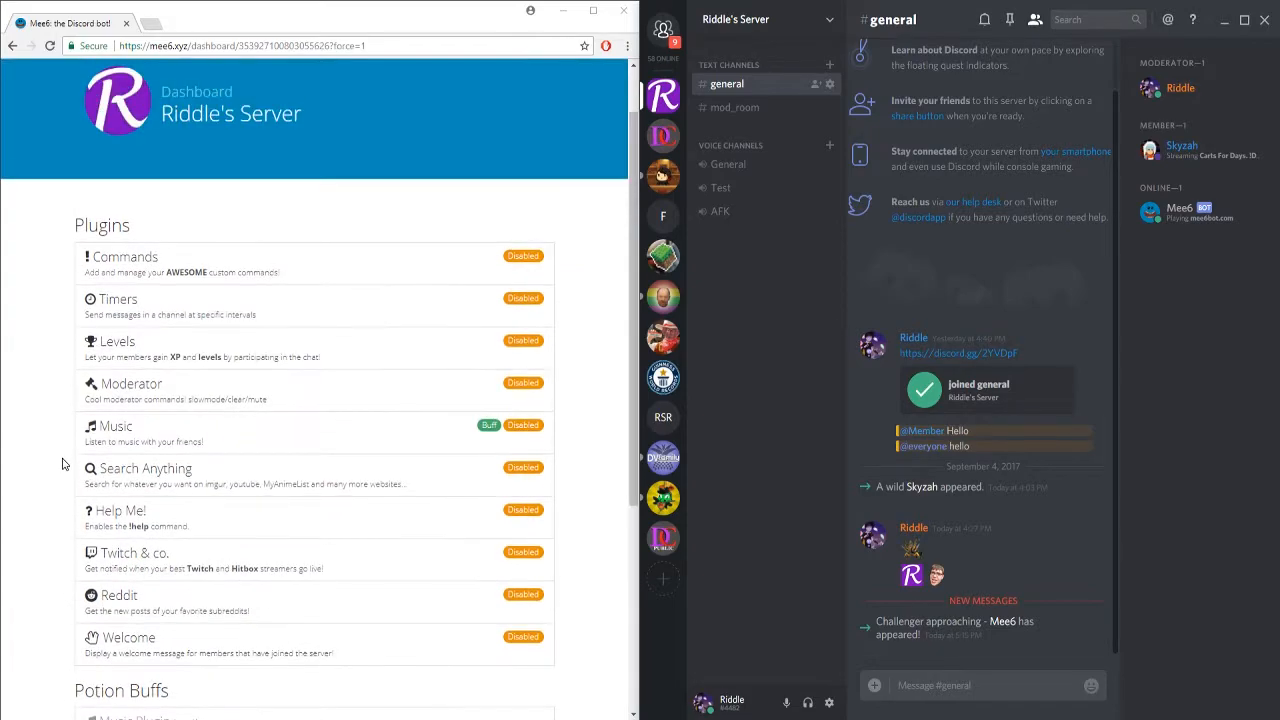
{"action": "scroll", "coordinate": [160, 290], "scroll_direction": "up", "scroll_amount": 1}
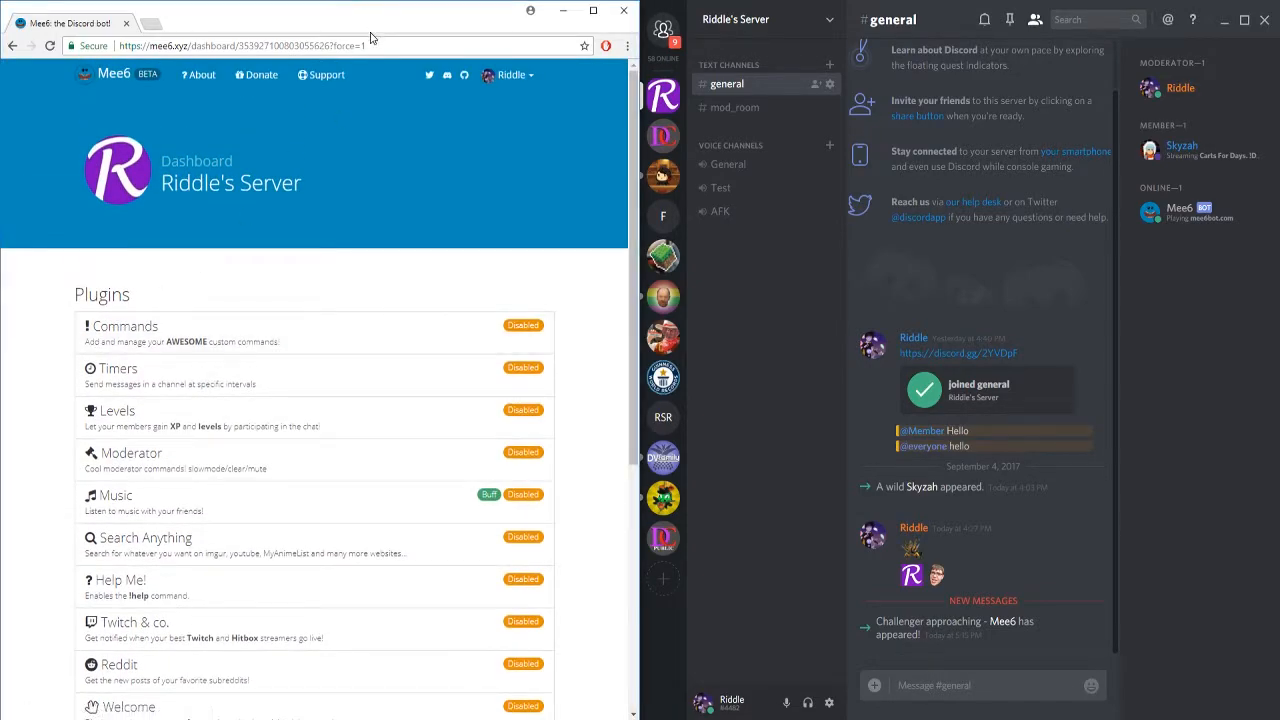
- Maximize the browser window and enable the Timers plugin for the server
{"action": "double_click", "coordinate": [436, 9]}
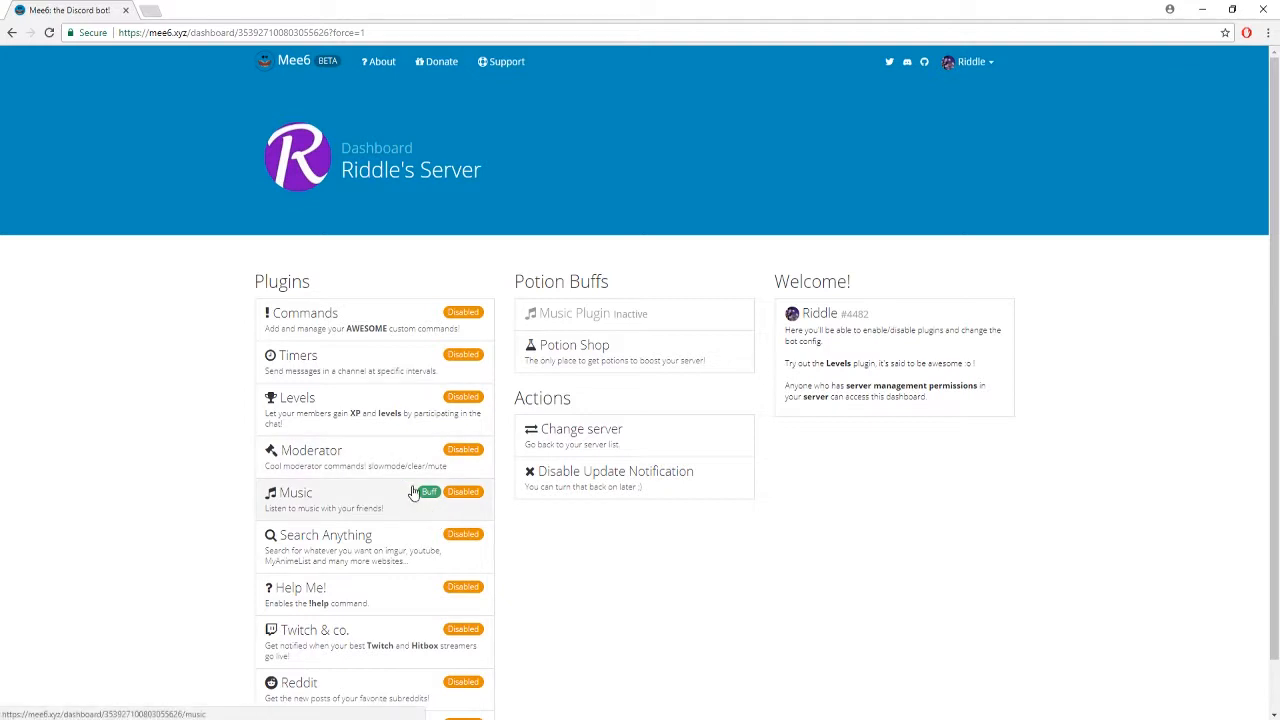
{"action": "left_click", "coordinate": [328, 363]}
{"action": "left_click", "coordinate": [804, 137]}
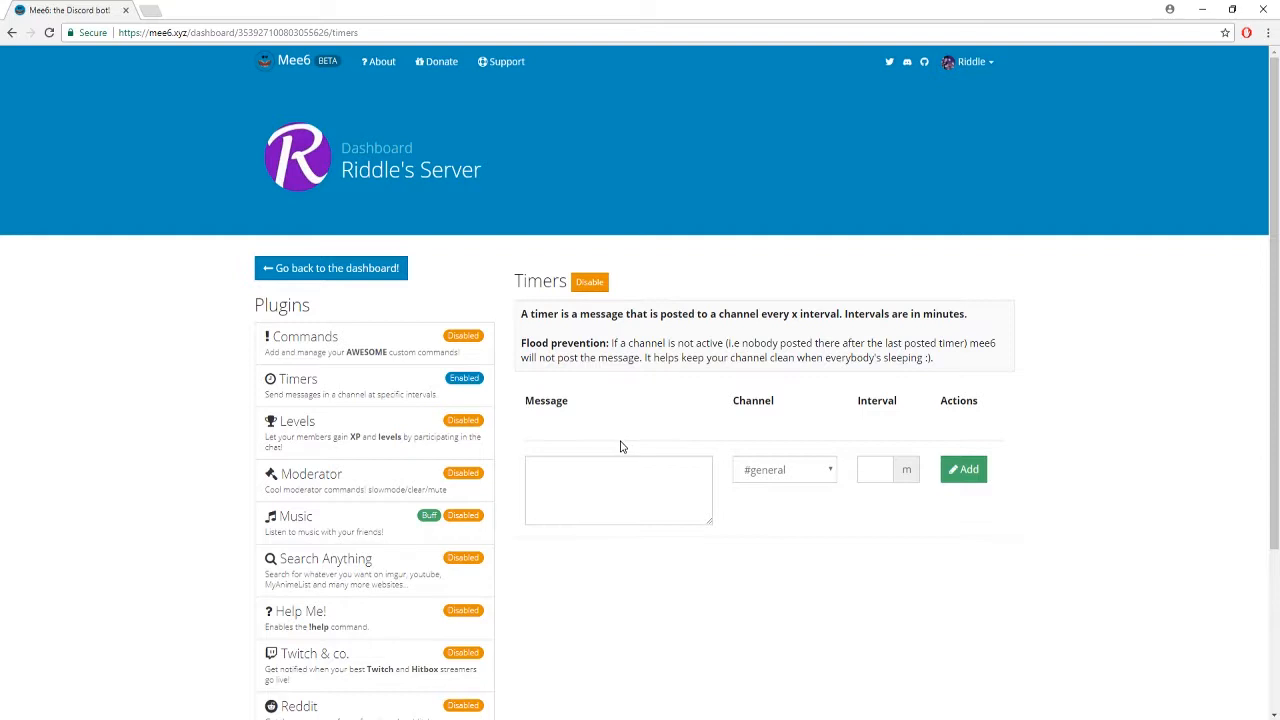
- Write "Competition closing date soon" as the new timer's message
{"action": "left_click", "coordinate": [605, 475]}
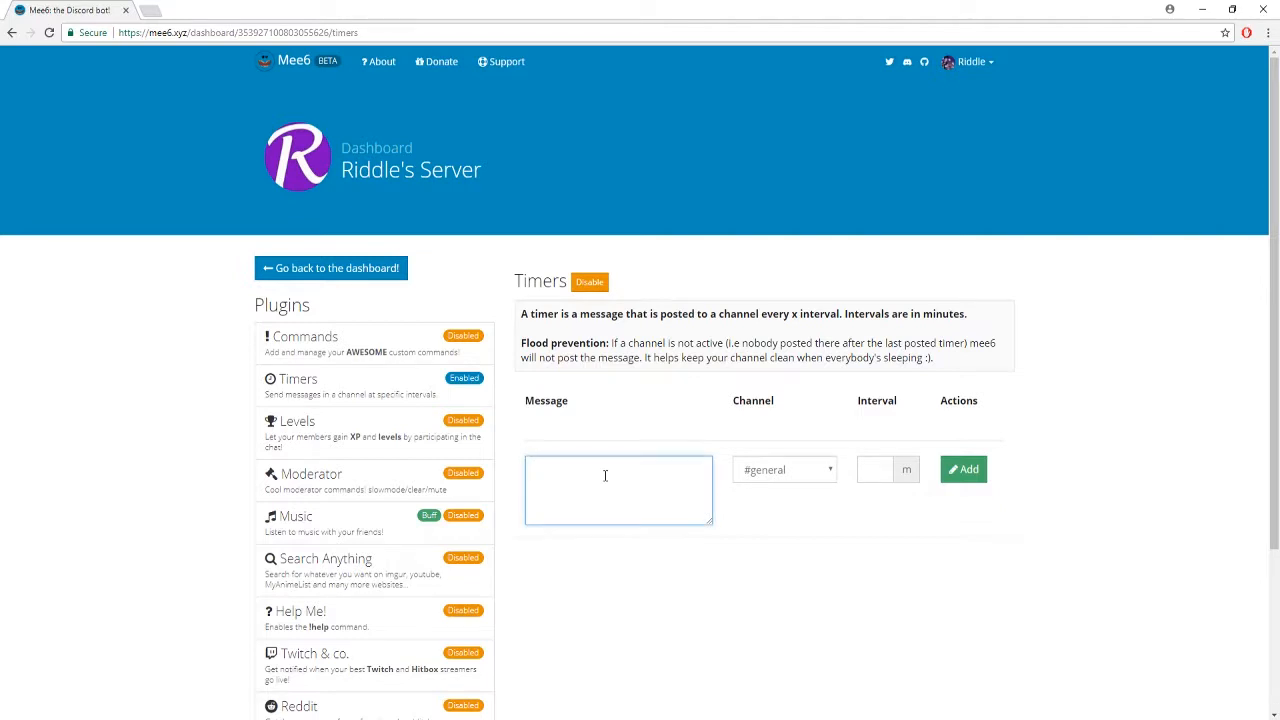
{"action": "type", "text": "Entires"}
{"action": "key", "text": "BackSpace"}
{"action": "key", "text": "BackSpace"}
{"action": "key", "text": "BackSpace"}
{"action": "key", "text": "BackSpace"}
{"action": "key", "text": "BackSpace"}
{"action": "key", "text": "BackSpace"}
{"action": "key", "text": "BackSpace"}
{"action": "key", "text": "BackSpace"}
{"action": "type", "text": "Compel"}
{"action": "type", "text": "ition closing date soon"}
{"action": "left_click", "coordinate": [883, 551]}
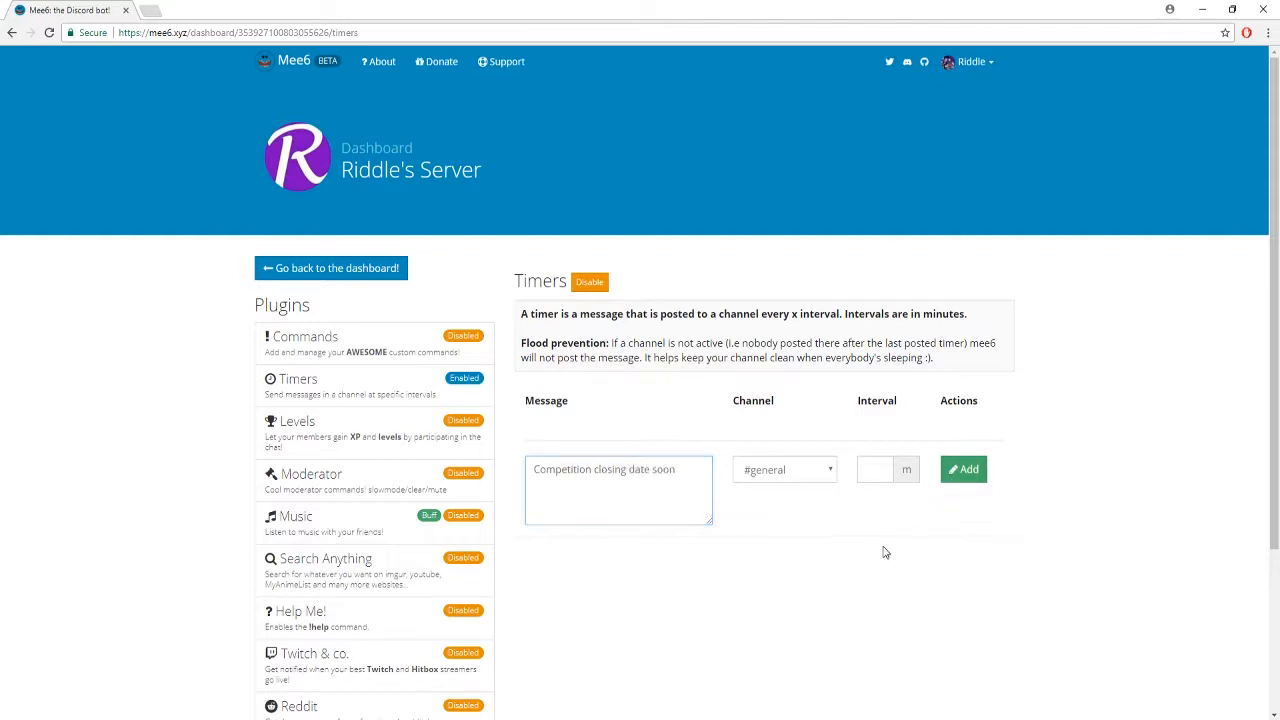
- Keep #general as the timer's channel, set its interval to 1 minute, and add the timer
{"action": "left_click", "coordinate": [785, 472]}
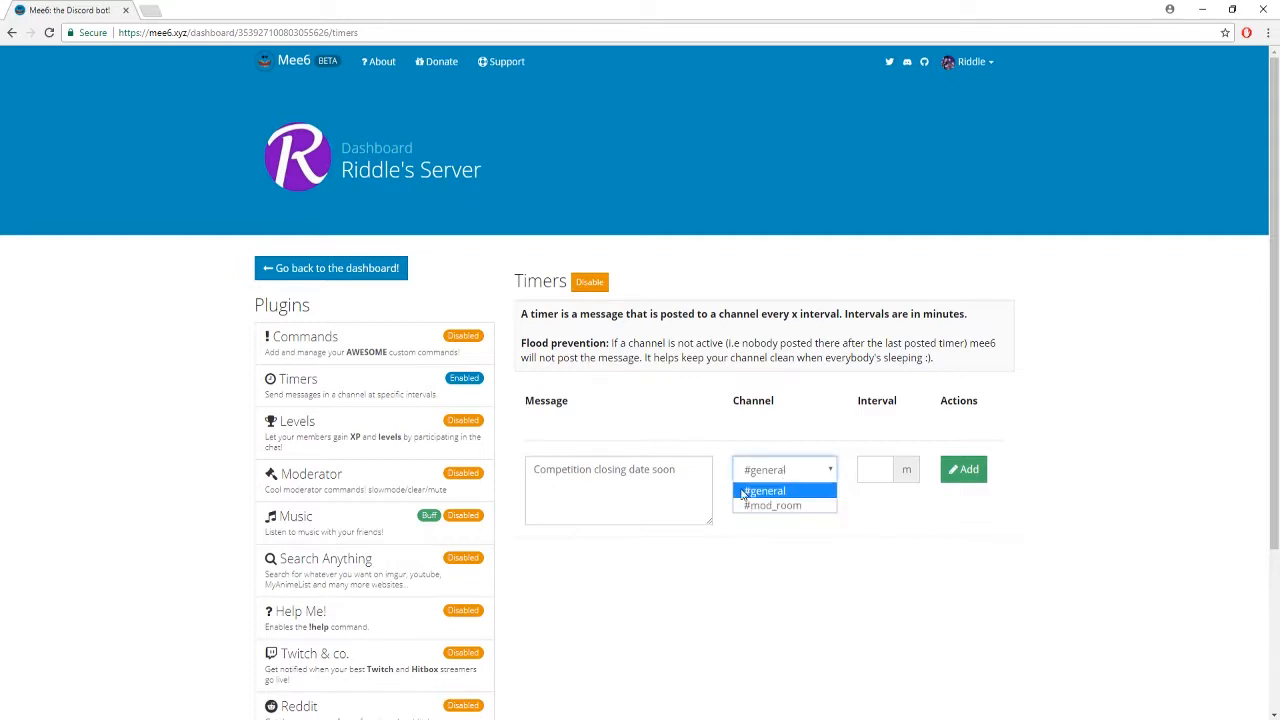
{"action": "left_click", "coordinate": [698, 668]}
{"action": "left_click", "coordinate": [697, 717]}
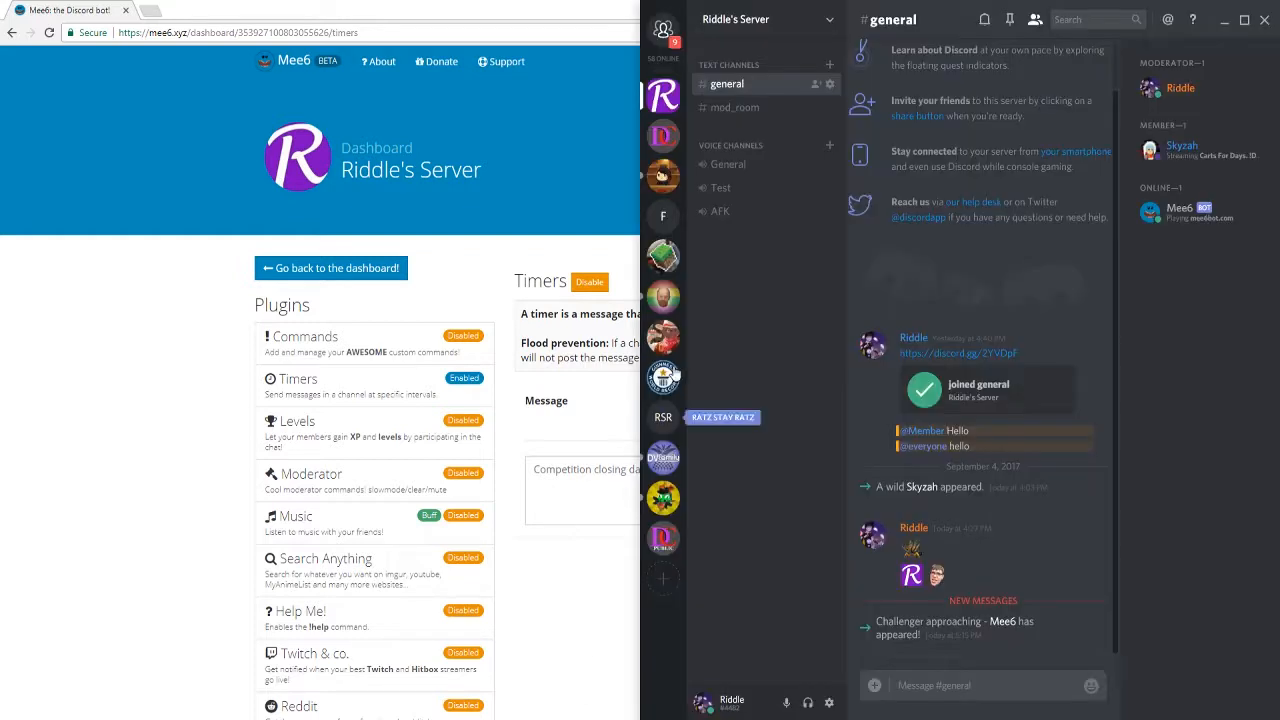
{"action": "left_click", "coordinate": [182, 430]}
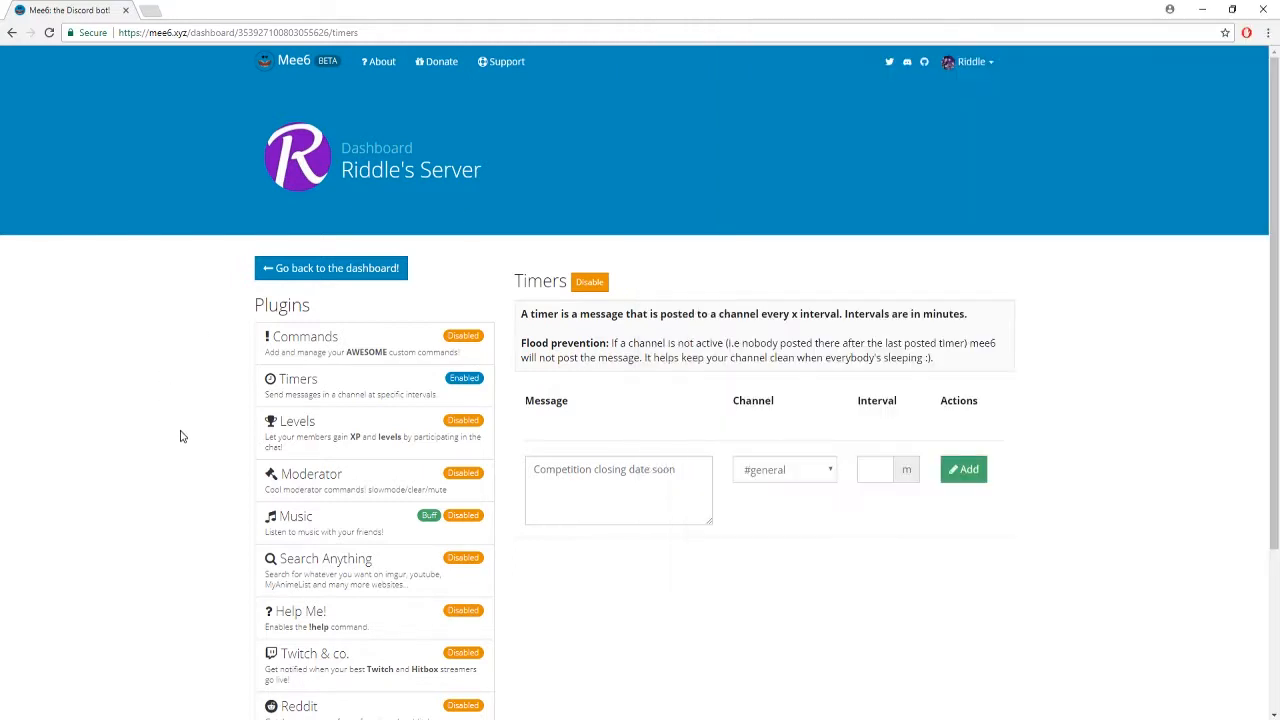
{"action": "left_click", "coordinate": [890, 474]}
{"action": "type", "text": "1"}
{"action": "left_click", "coordinate": [955, 475]}
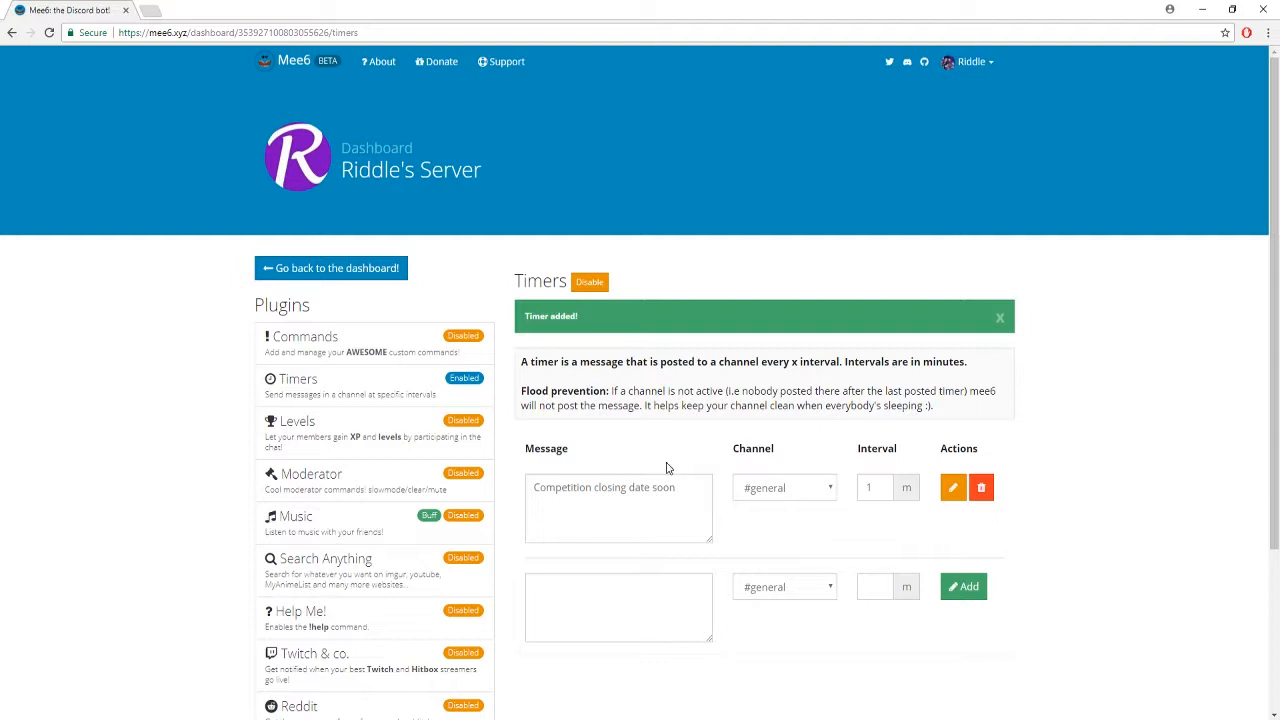
- Switch to Discord to check the timer's message in #general, and return to the Mee6 dashboard
{"action": "scroll", "coordinate": [680, 690], "scroll_direction": "down", "scroll_amount": 1}
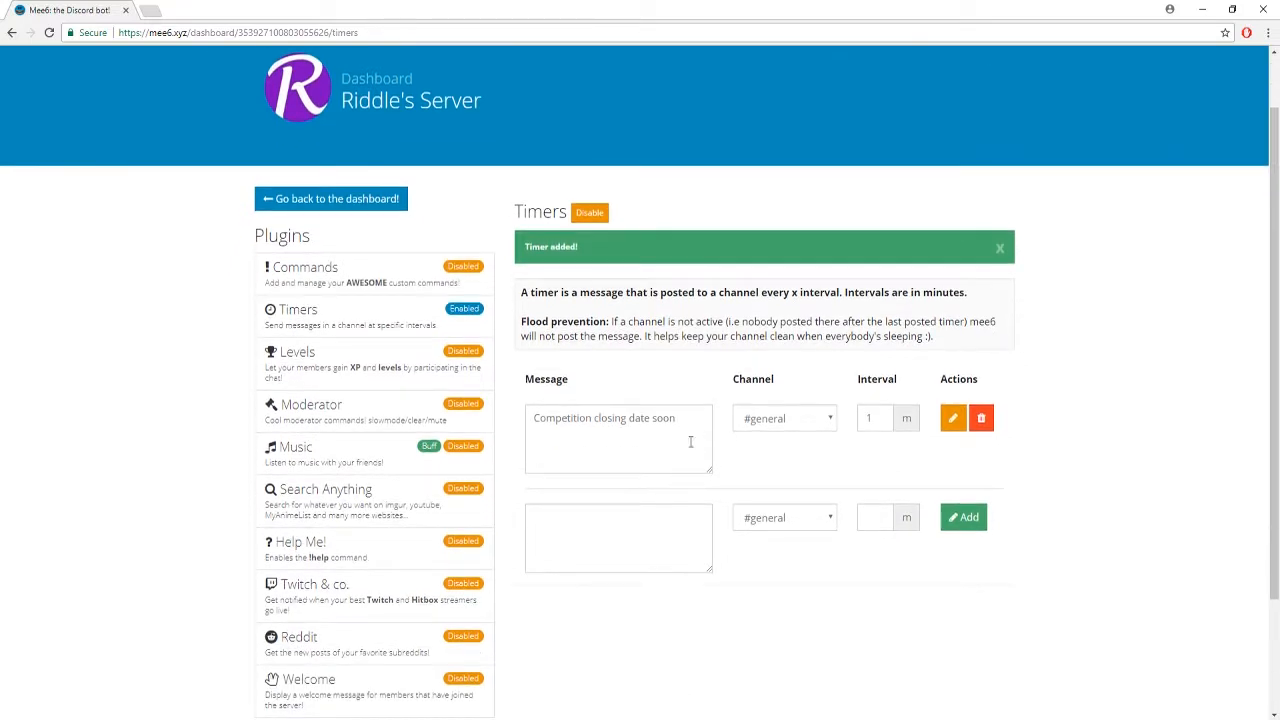
{"action": "key", "text": "alt+Tab"}
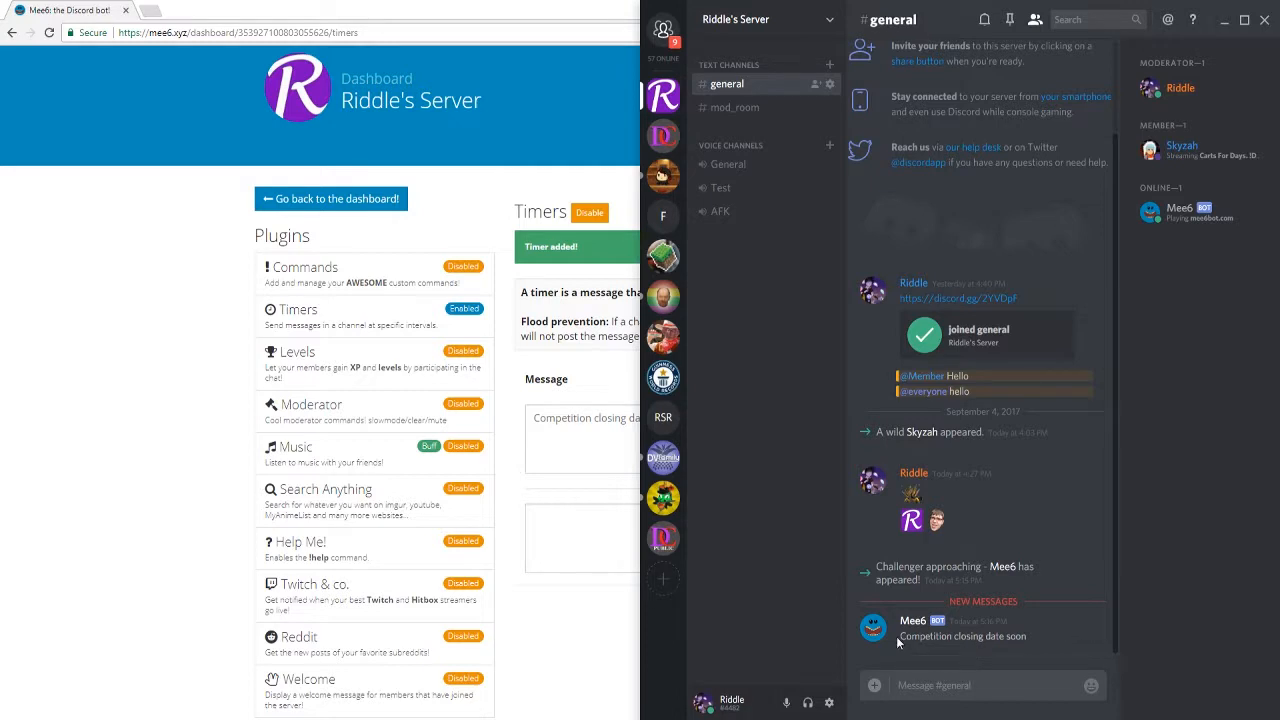
{"action": "left_click_drag", "start_coordinate": [900, 636], "coordinate": [1017, 628]}
{"action": "left_click", "coordinate": [983, 620]}
{"action": "left_click", "coordinate": [130, 435]}
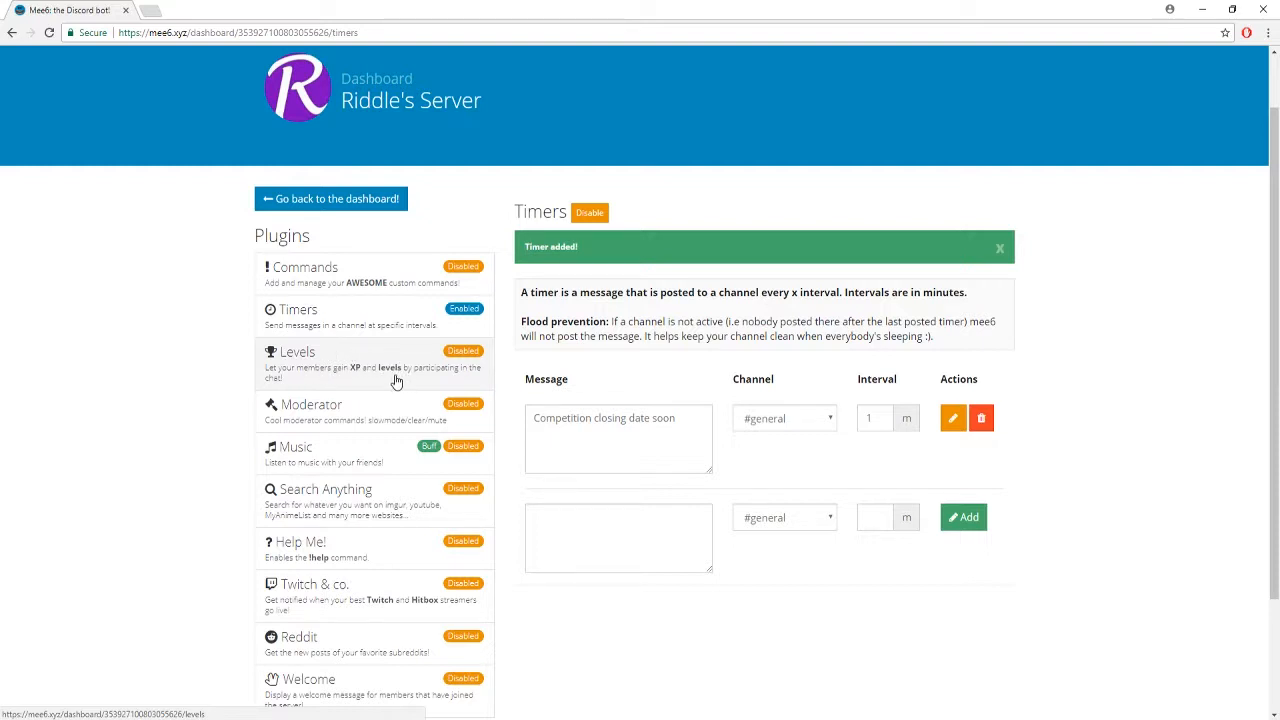
- Enable the Moderator plugin and review its commands, banned words and moderator roles settings
{"action": "left_click", "coordinate": [368, 407]}
{"action": "left_click", "coordinate": [801, 143]}
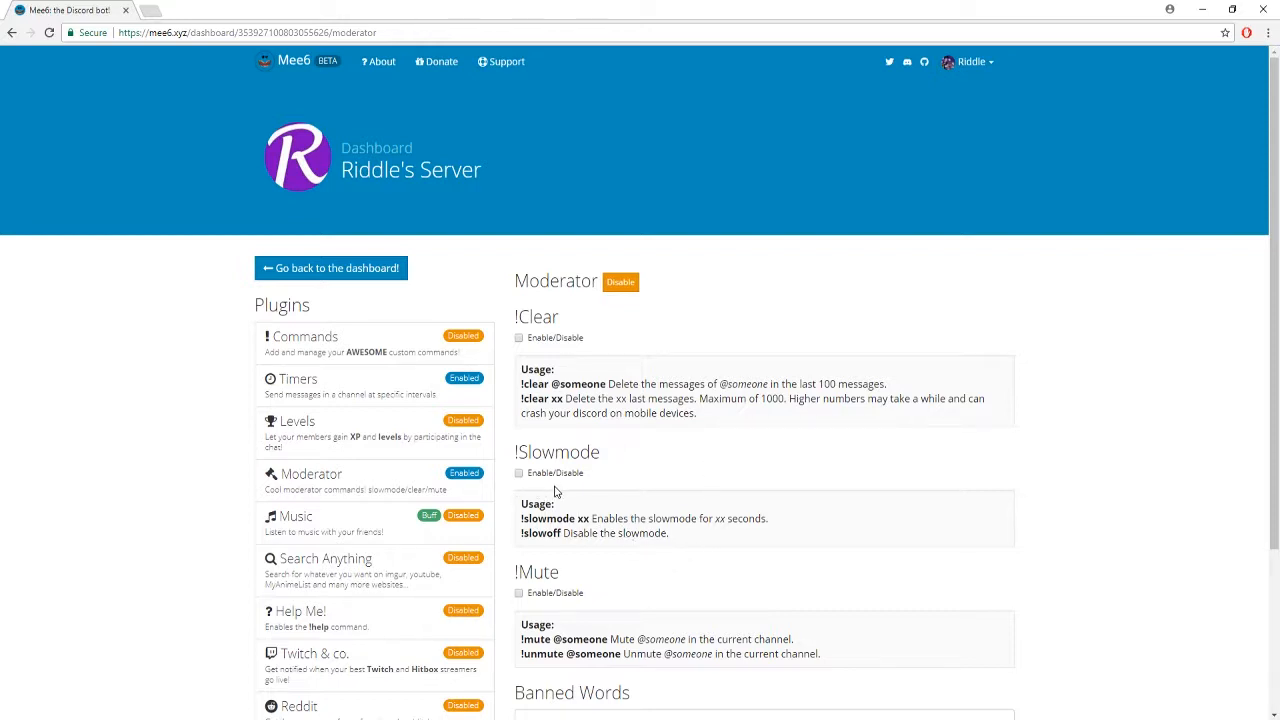
{"action": "scroll", "coordinate": [560, 490], "scroll_direction": "down", "scroll_amount": 1}
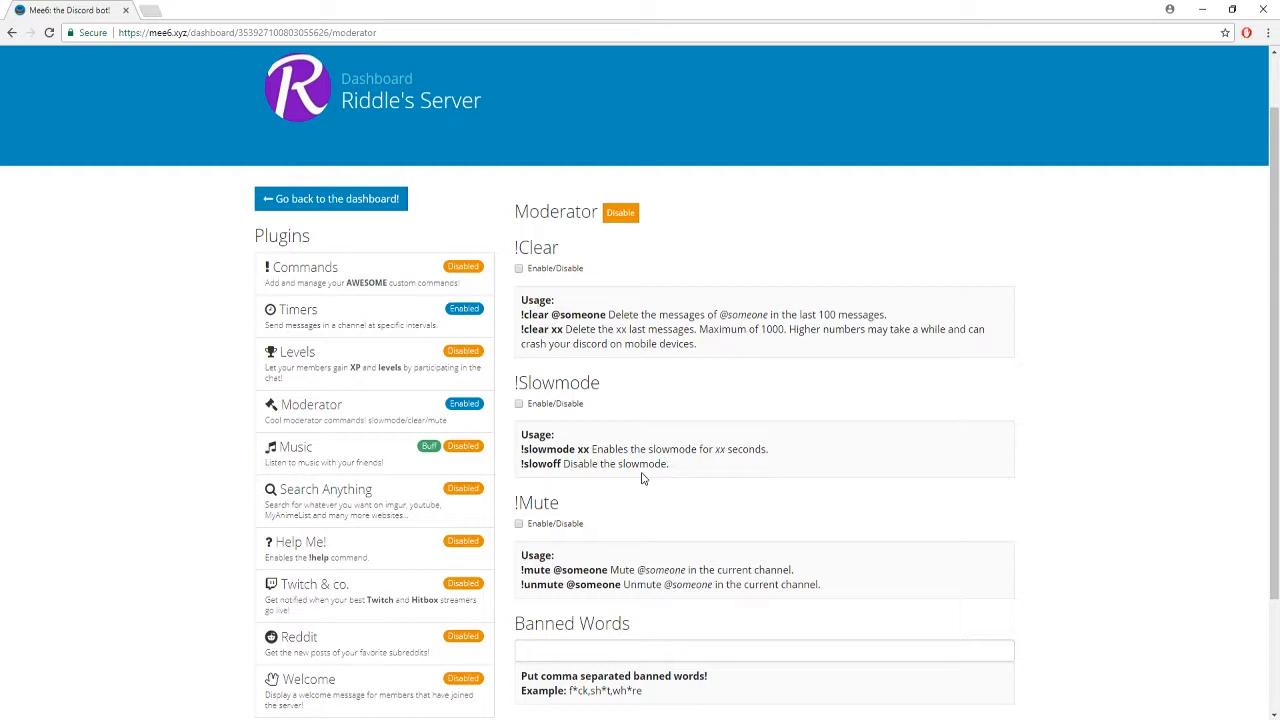
{"action": "scroll", "coordinate": [642, 478], "scroll_direction": "down", "scroll_amount": 3}
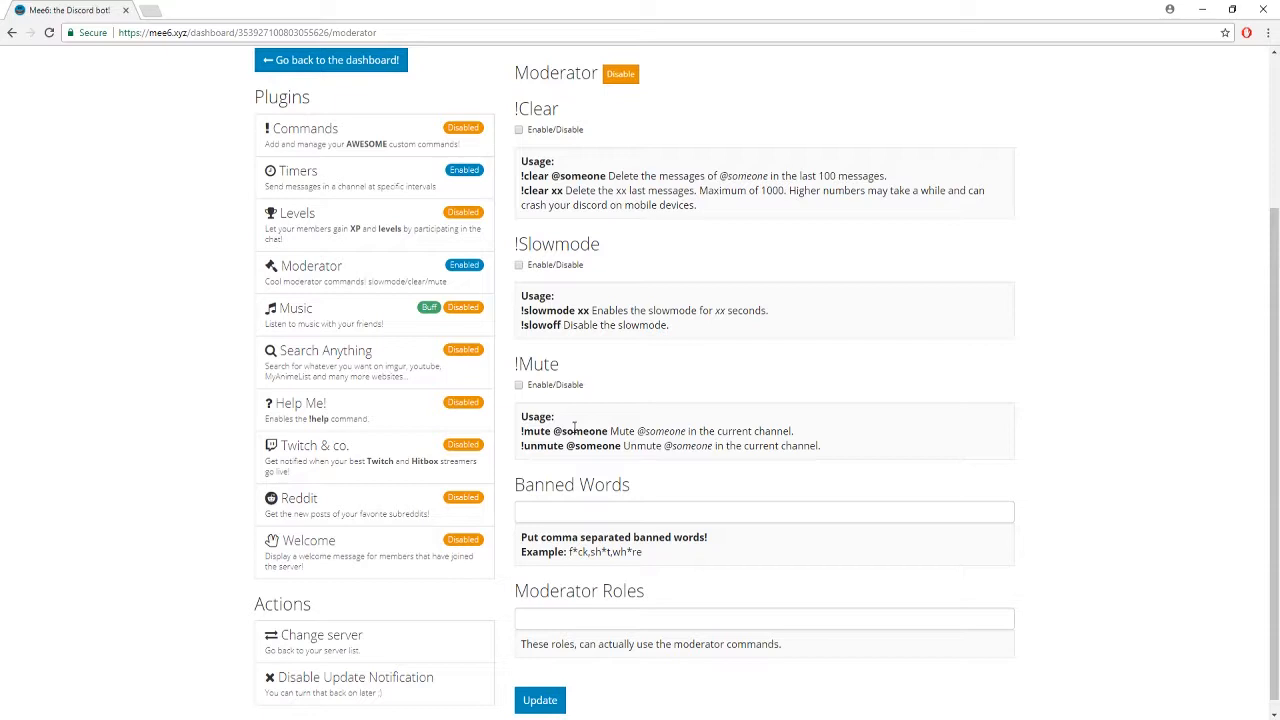
{"action": "scroll", "coordinate": [568, 404], "scroll_direction": "down", "scroll_amount": 1}
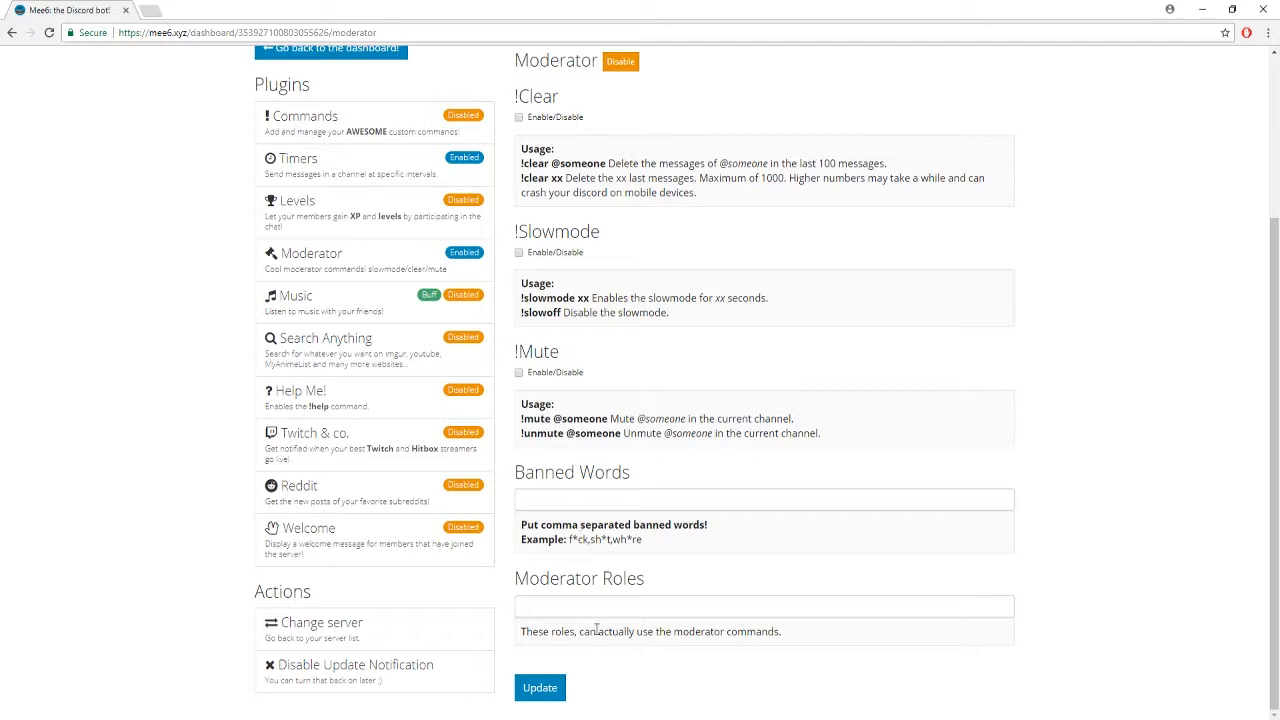
- Try adding the Moderator role to the roles allowed to use the moderator commands
{"action": "left_click", "coordinate": [518, 616]}
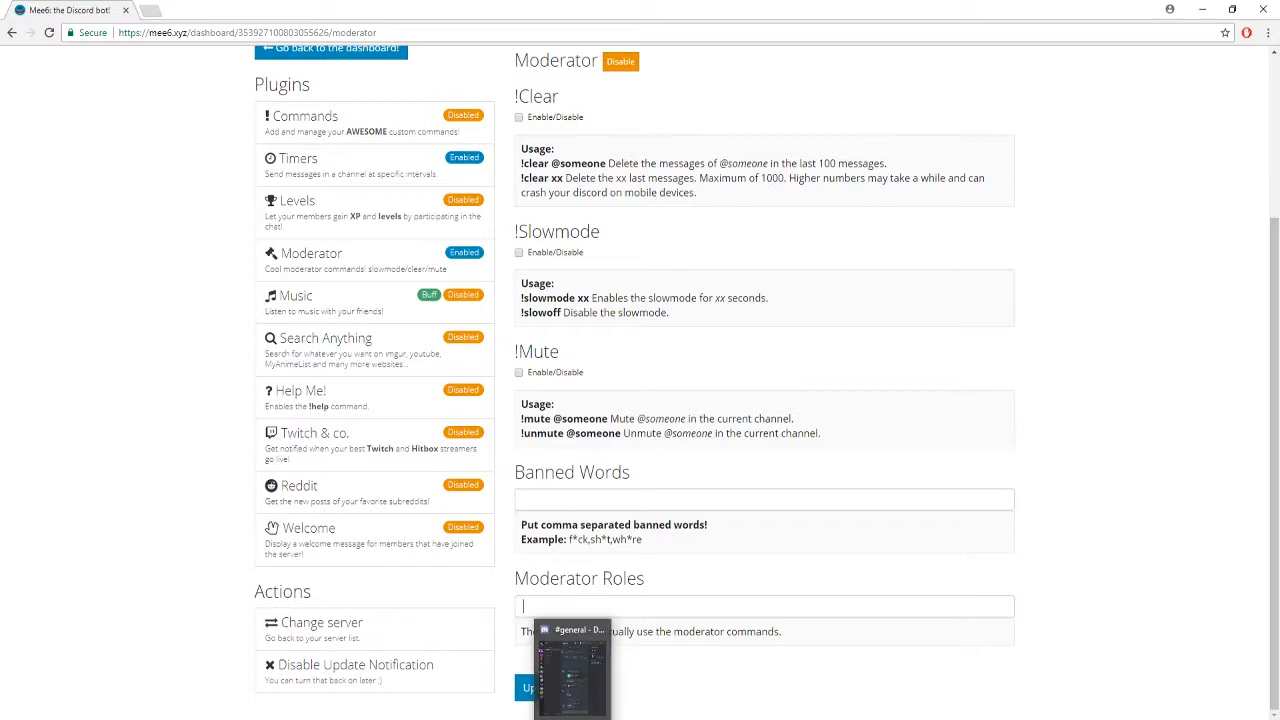
{"action": "left_click", "coordinate": [574, 718]}
{"action": "left_click", "coordinate": [253, 422]}
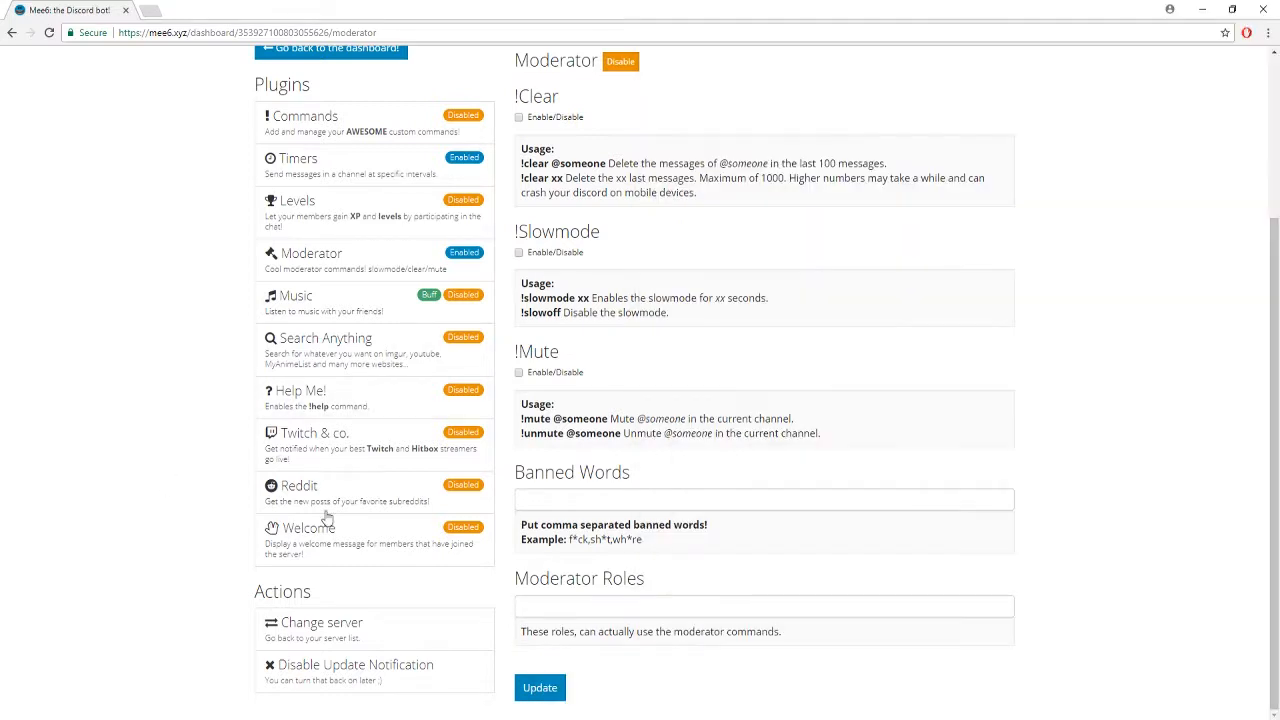
{"action": "type", "text": "mod"}
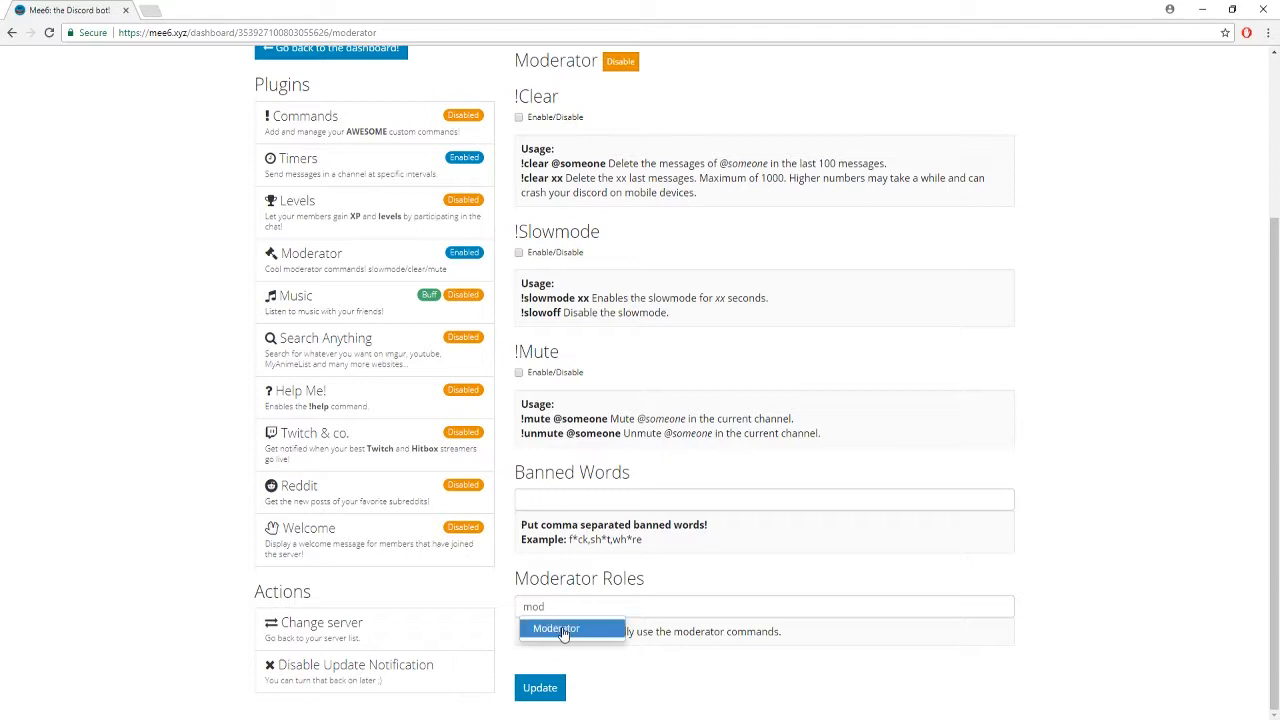
{"action": "key", "text": "BackSpace"}
{"action": "key", "text": "BackSpace"}
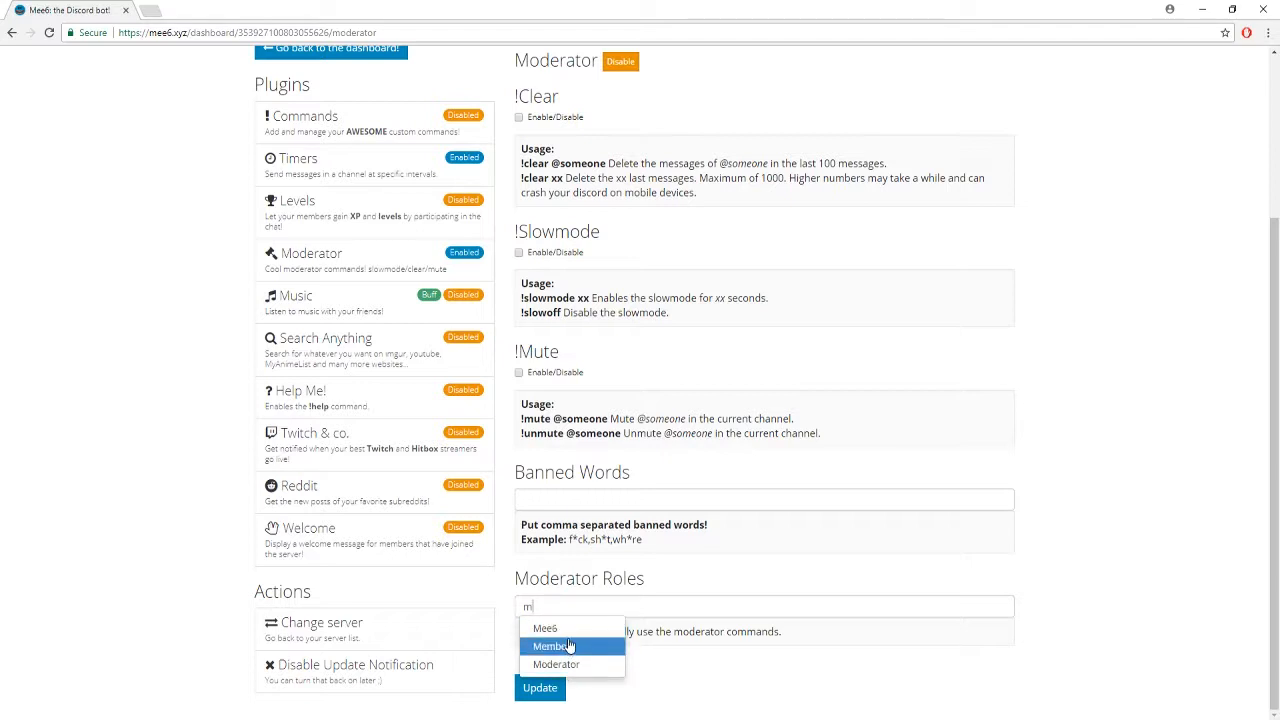
{"action": "left_click", "coordinate": [588, 667]}
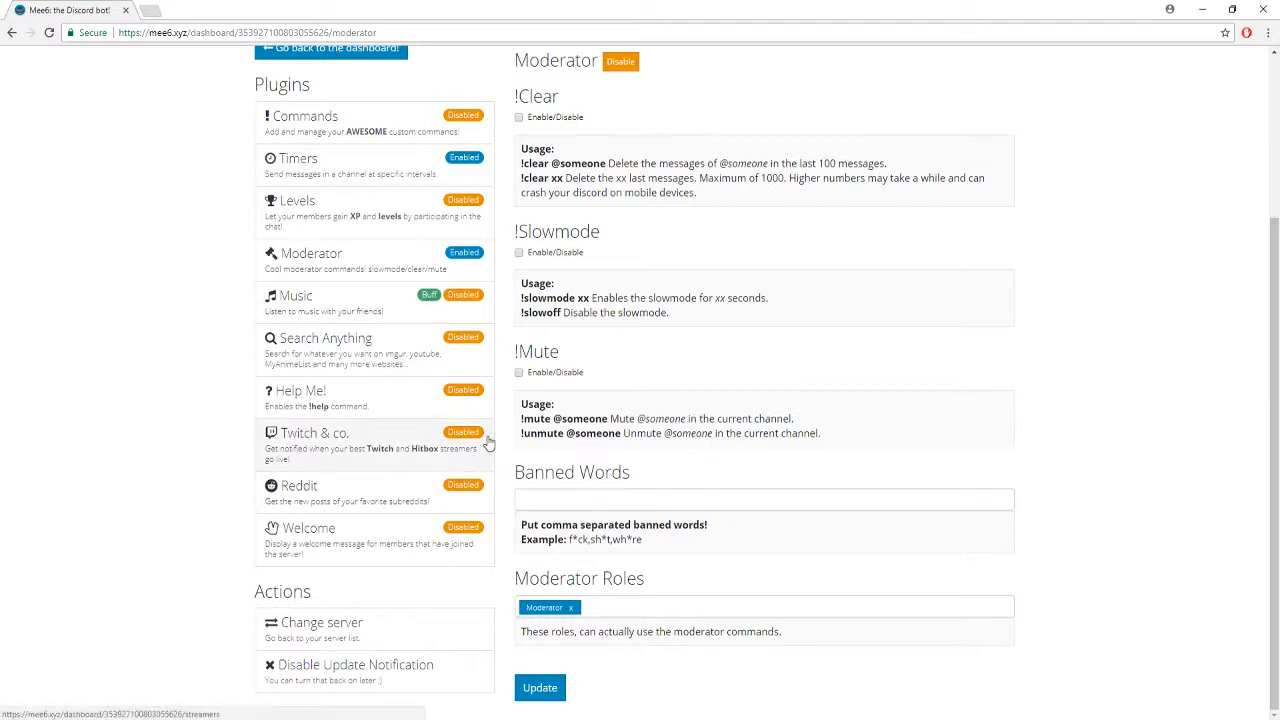
{"action": "left_click", "coordinate": [570, 607]}
- Try to enable the Music plugin for the server
{"action": "scroll", "coordinate": [423, 434], "scroll_direction": "up", "scroll_amount": 3}
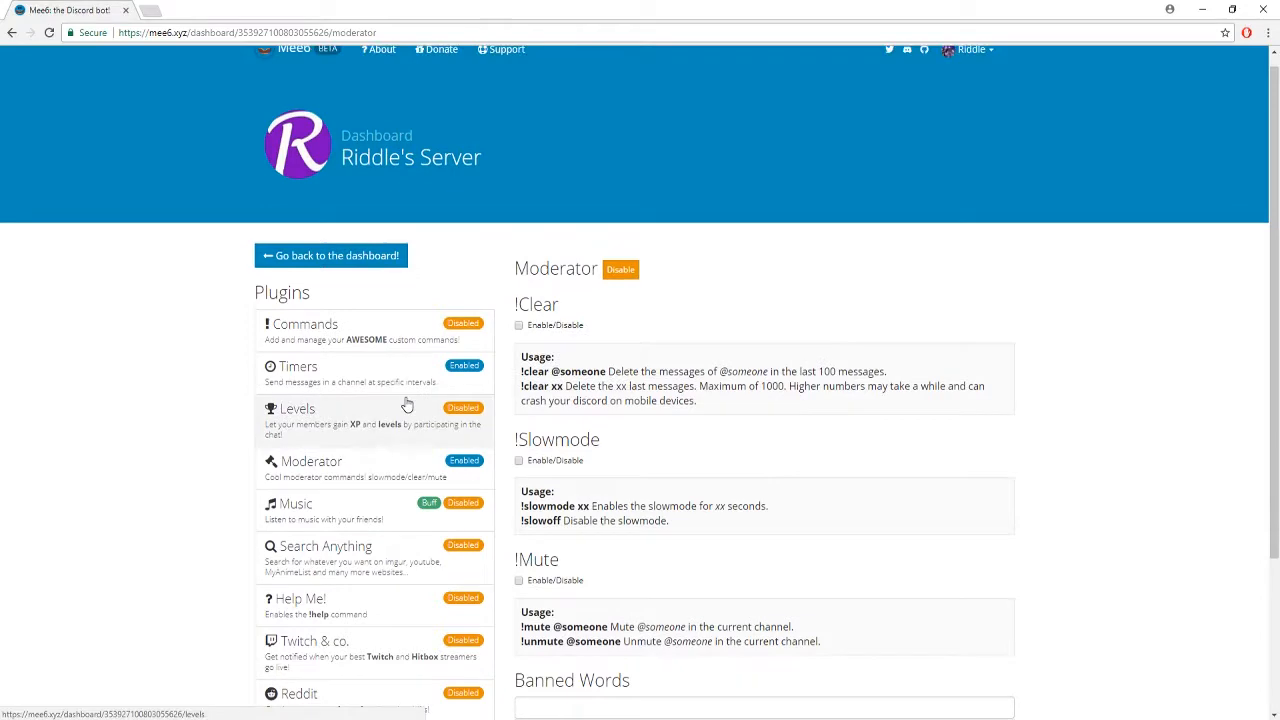
{"action": "left_click", "coordinate": [378, 503]}
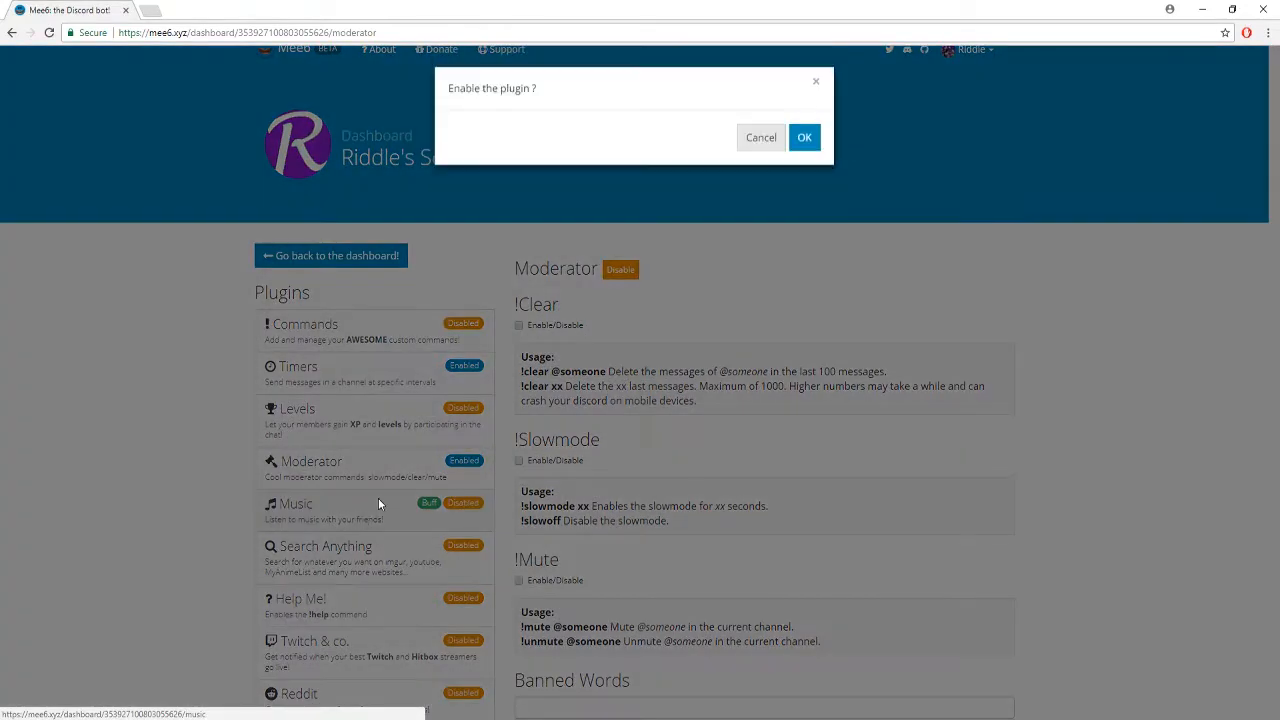
{"action": "left_click", "coordinate": [804, 137]}
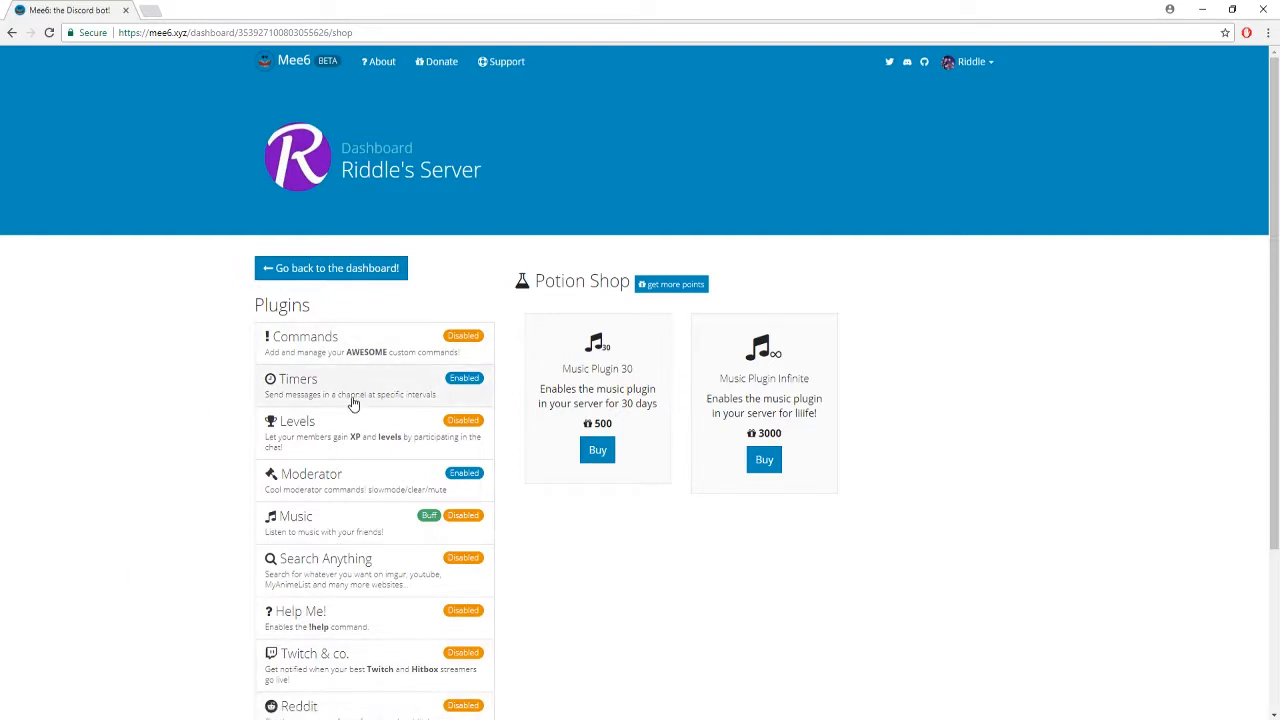
- Enable the Search Anything plugin and review its available search commands
{"action": "scroll", "coordinate": [288, 516], "scroll_direction": "down", "scroll_amount": 1}
{"action": "scroll", "coordinate": [288, 516], "scroll_direction": "down", "scroll_amount": 1}
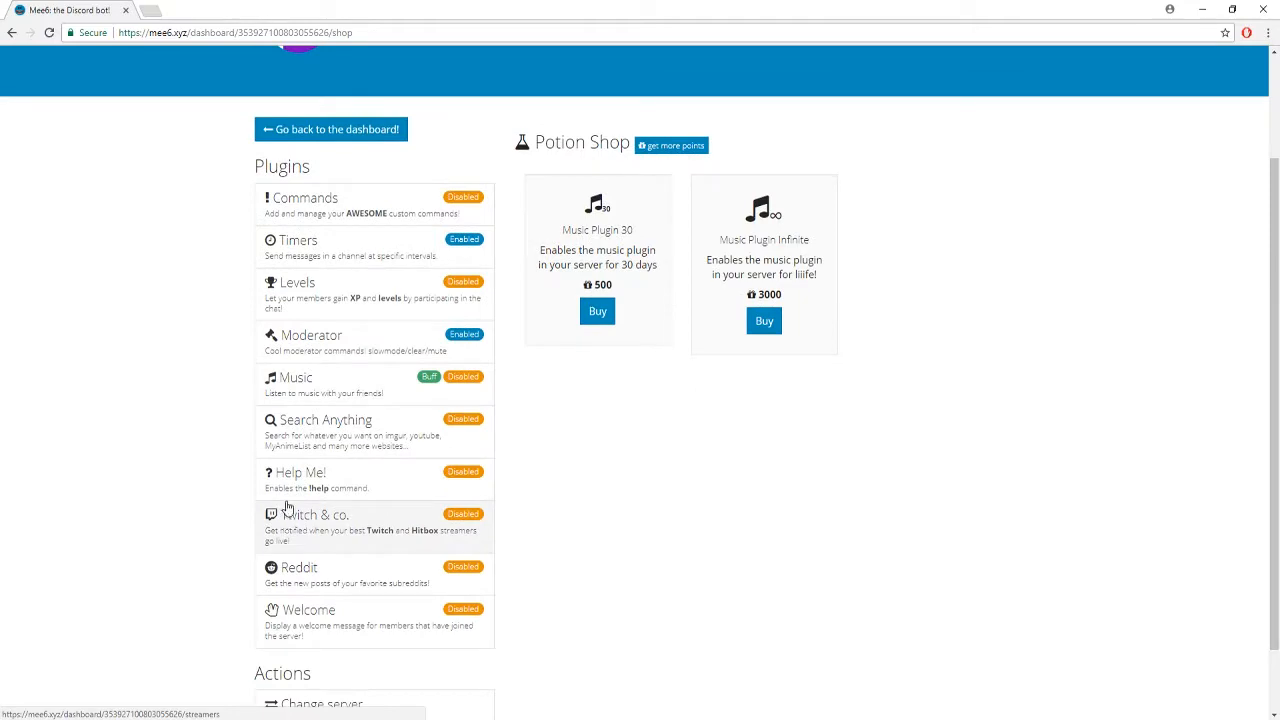
{"action": "left_click", "coordinate": [425, 433]}
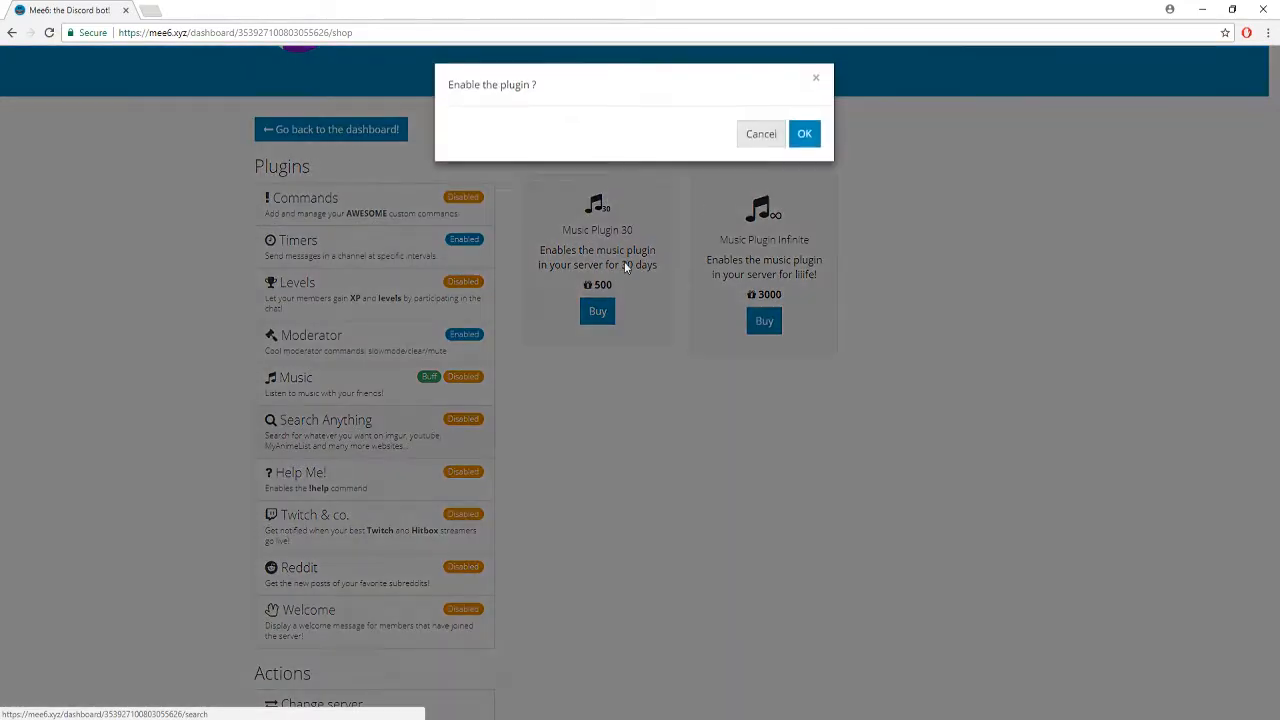
{"action": "left_click", "coordinate": [803, 134]}
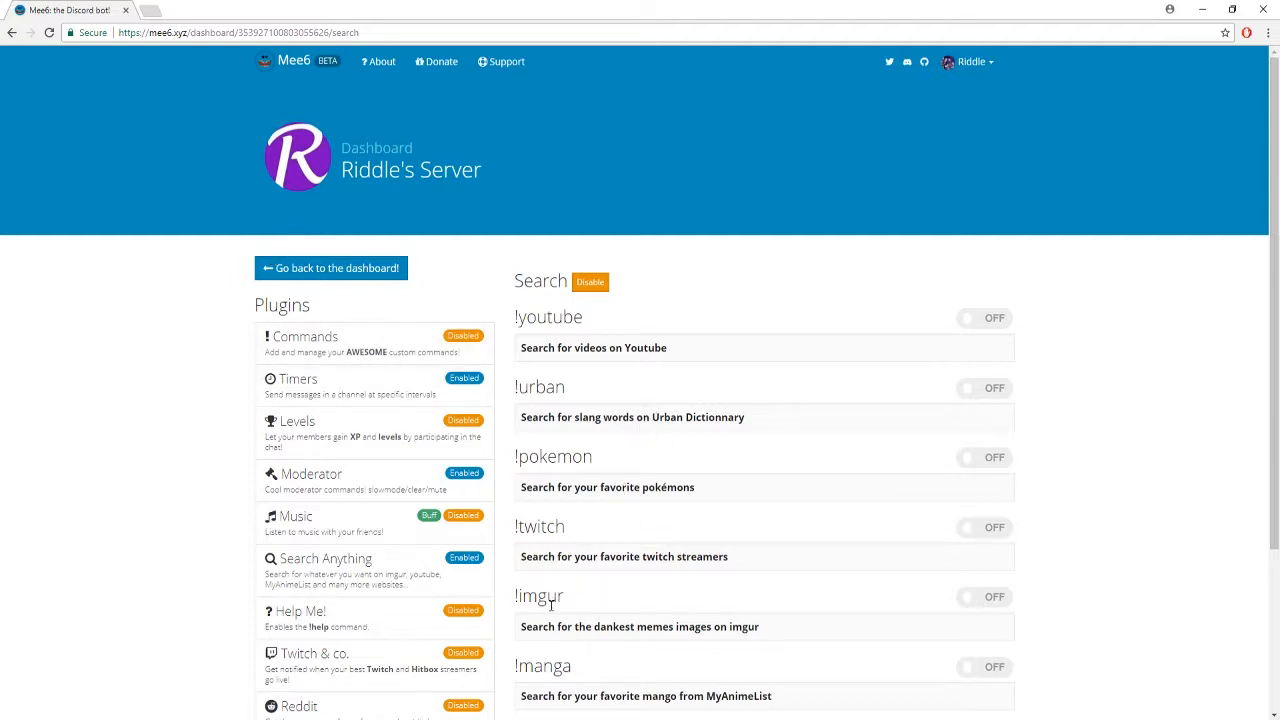
{"action": "scroll", "coordinate": [550, 604], "scroll_direction": "down", "scroll_amount": 2}
{"action": "scroll", "coordinate": [600, 620], "scroll_direction": "down", "scroll_amount": 1}
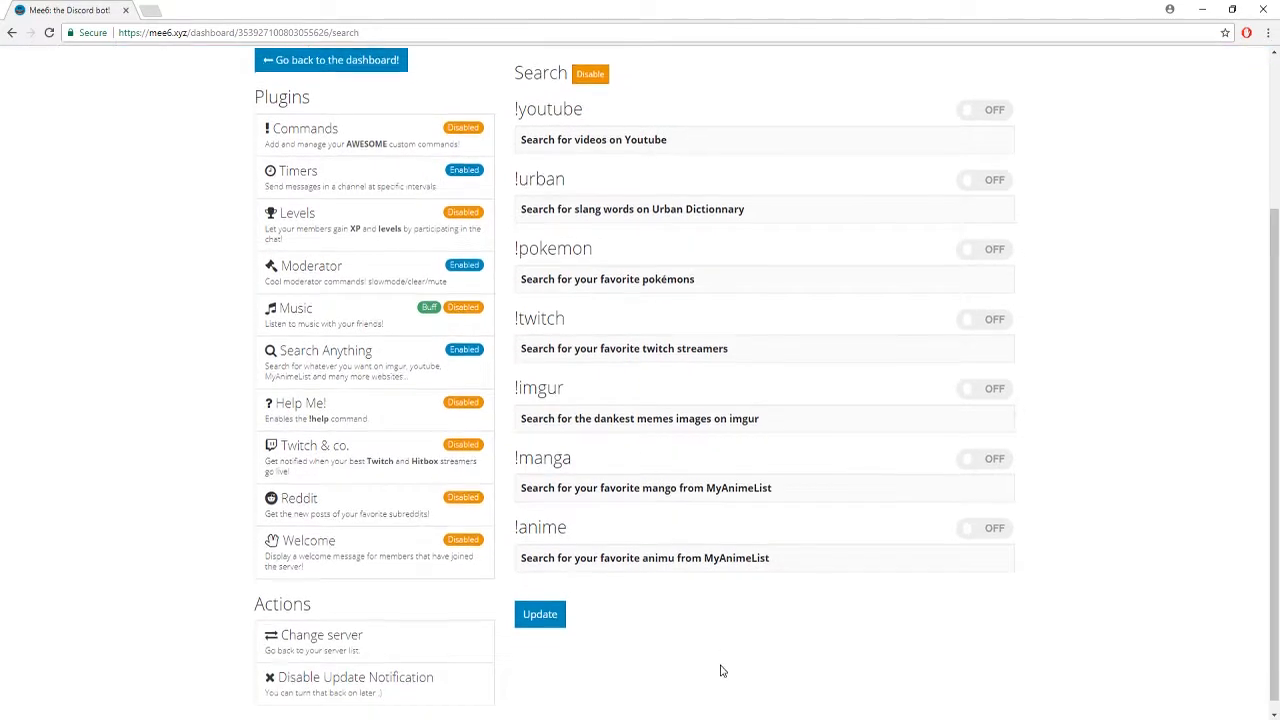
- Enable the Help Me! plugin and review its settings page
{"action": "scroll", "coordinate": [634, 620], "scroll_direction": "up", "scroll_amount": 1}
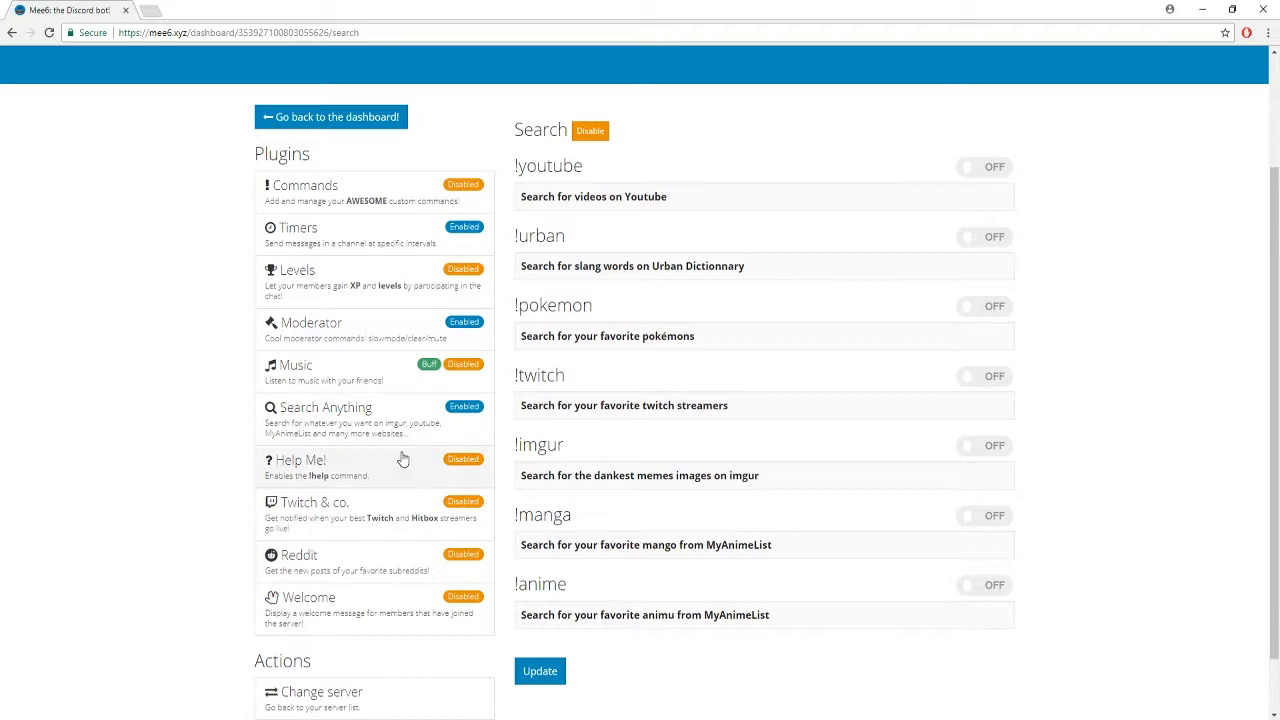
{"action": "left_click", "coordinate": [349, 477]}
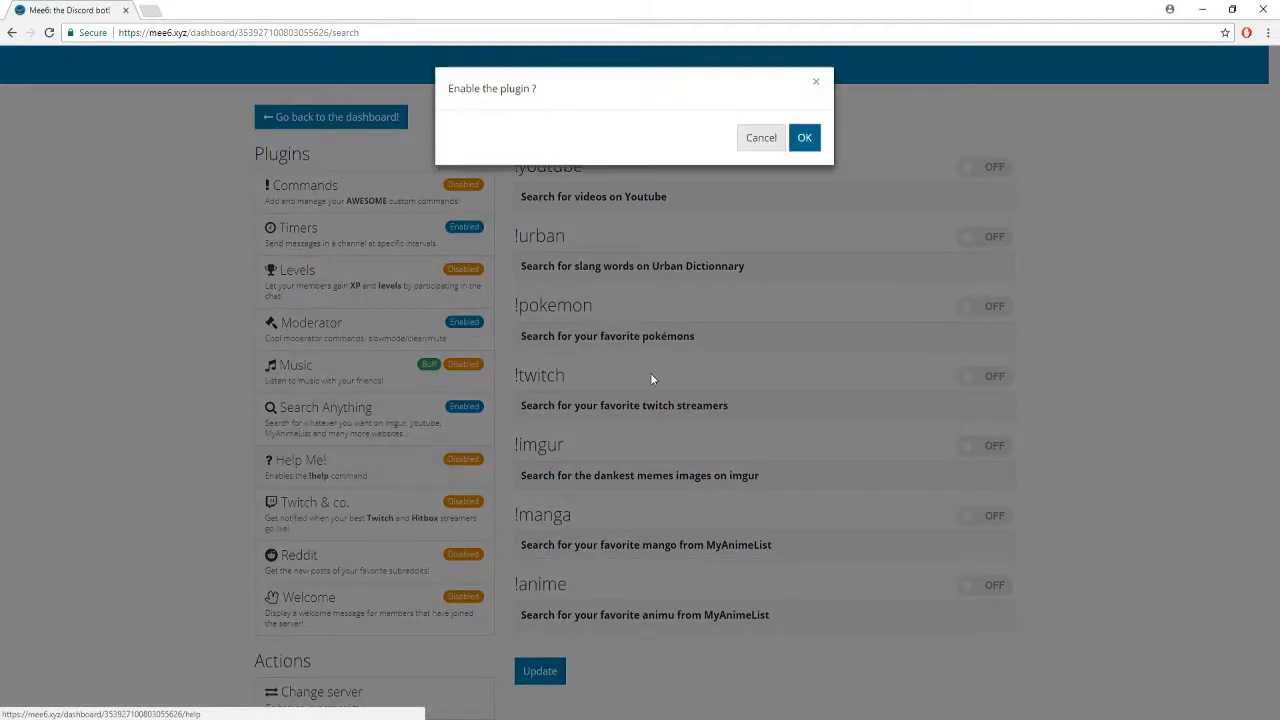
{"action": "left_click", "coordinate": [804, 123]}
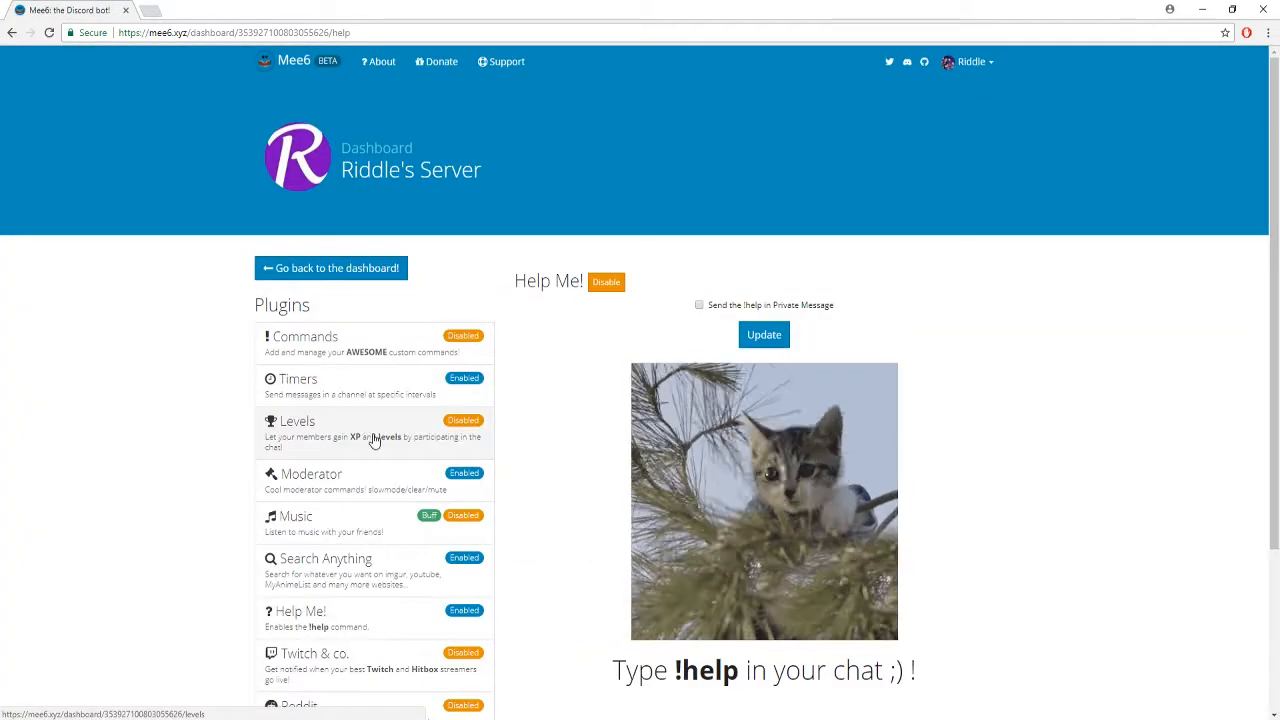
{"action": "scroll", "coordinate": [651, 528], "scroll_direction": "down", "scroll_amount": 2}
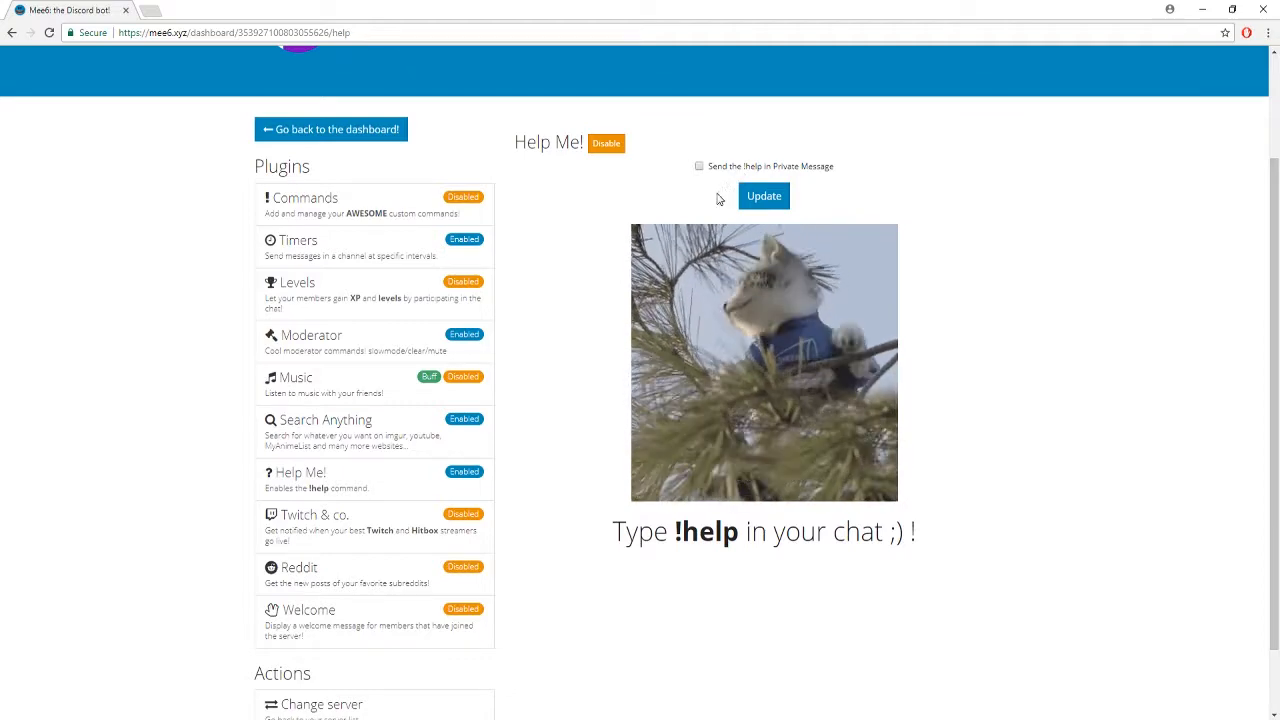
{"action": "scroll", "coordinate": [572, 474], "scroll_direction": "down", "scroll_amount": 1}
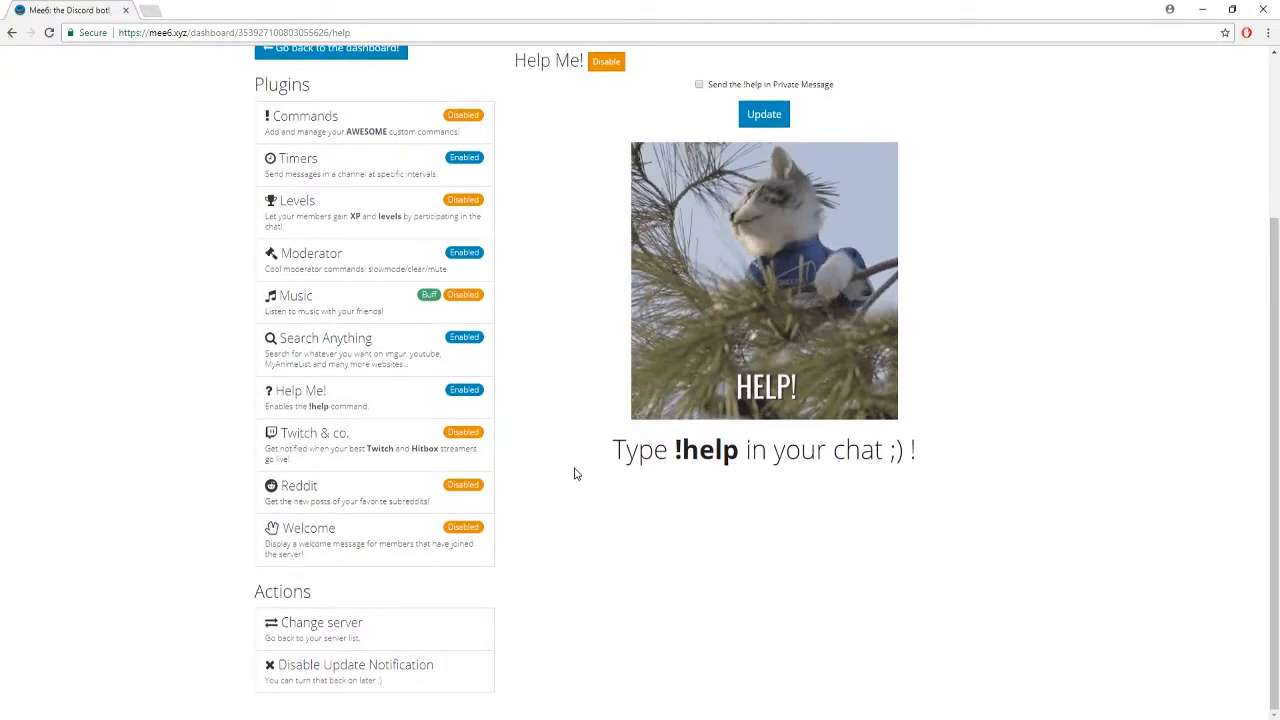
- Enable the Twitch & co. plugin and keep #general as the announcement channel
{"action": "scroll", "coordinate": [572, 474], "scroll_direction": "up", "scroll_amount": 1}
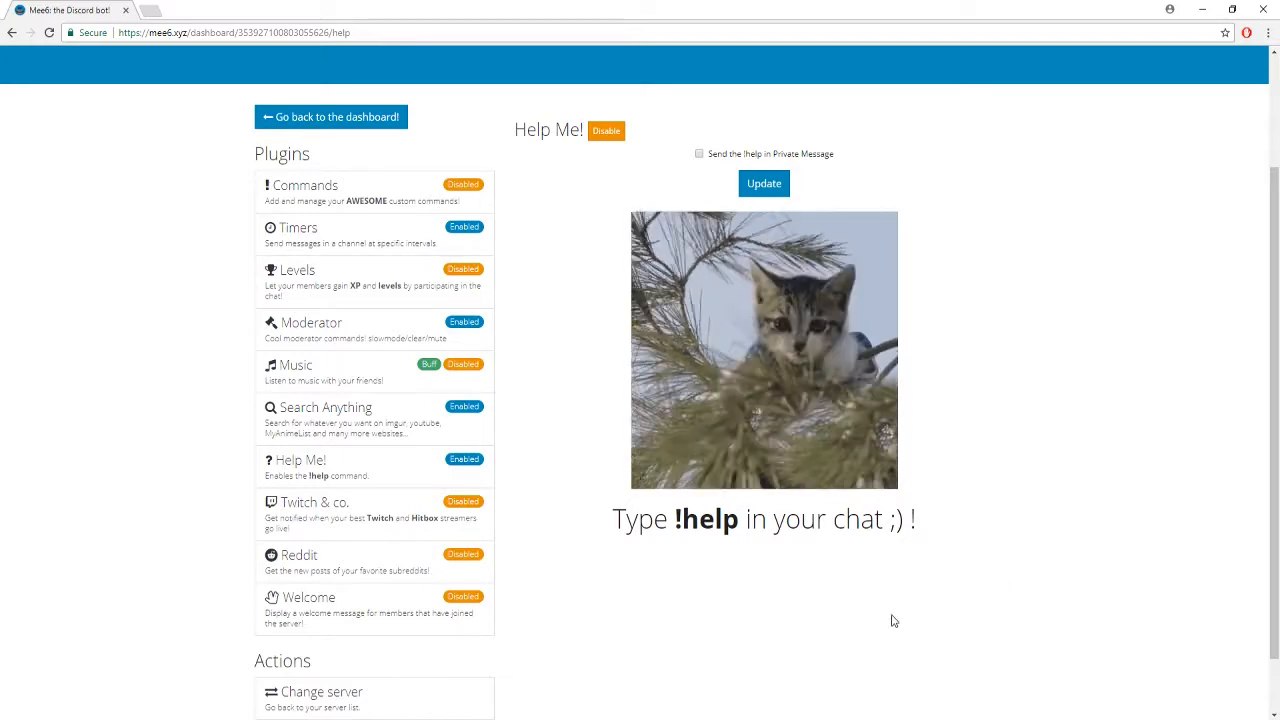
{"action": "left_click", "coordinate": [424, 534]}
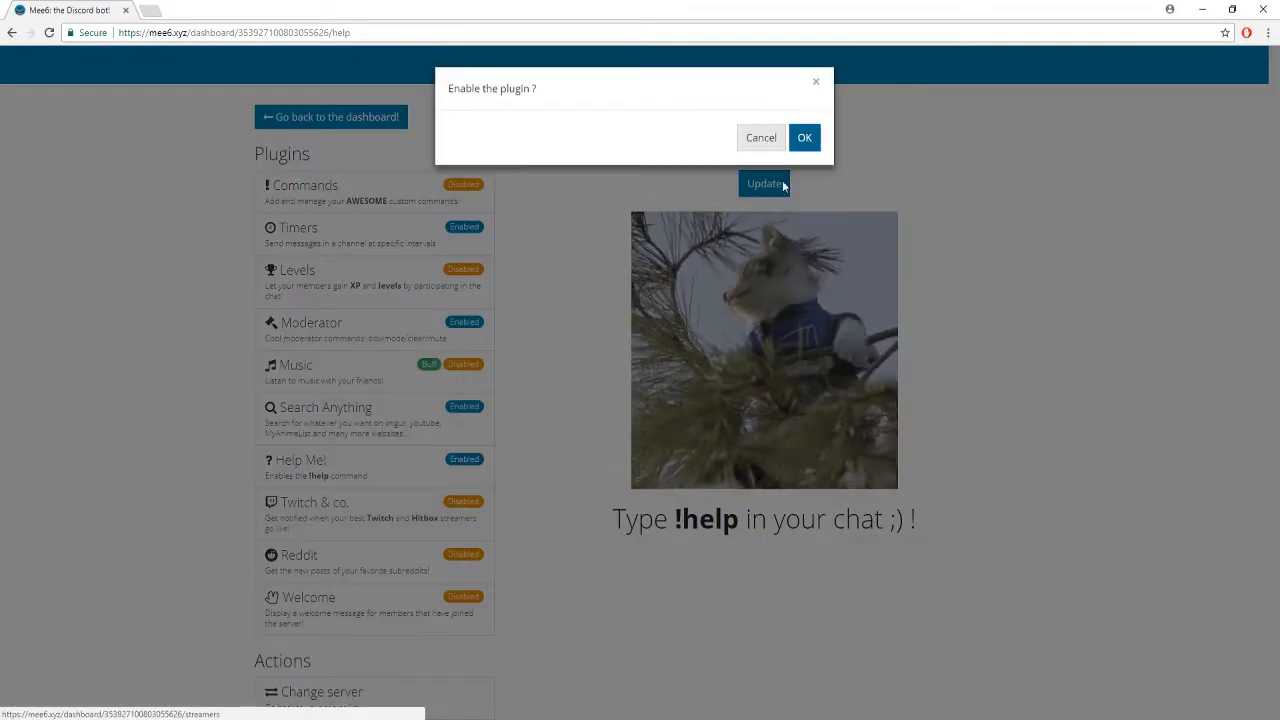
{"action": "left_click", "coordinate": [806, 134]}
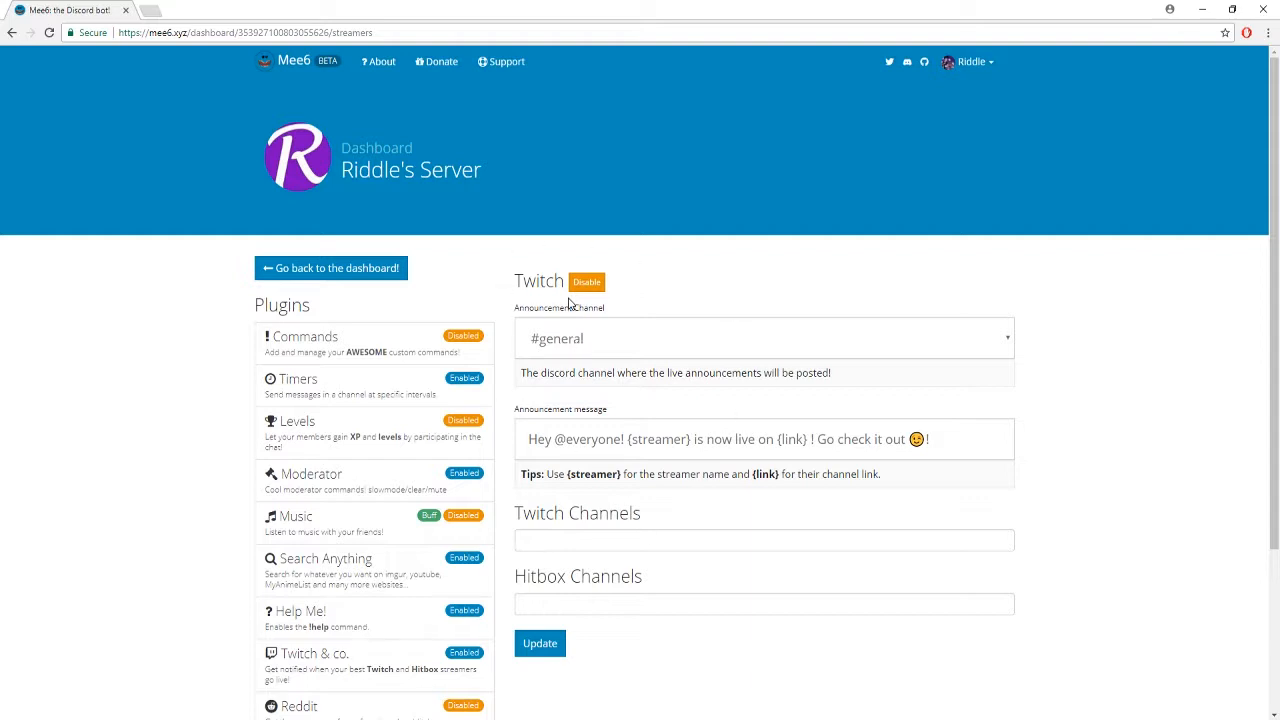
{"action": "left_click", "coordinate": [604, 338]}
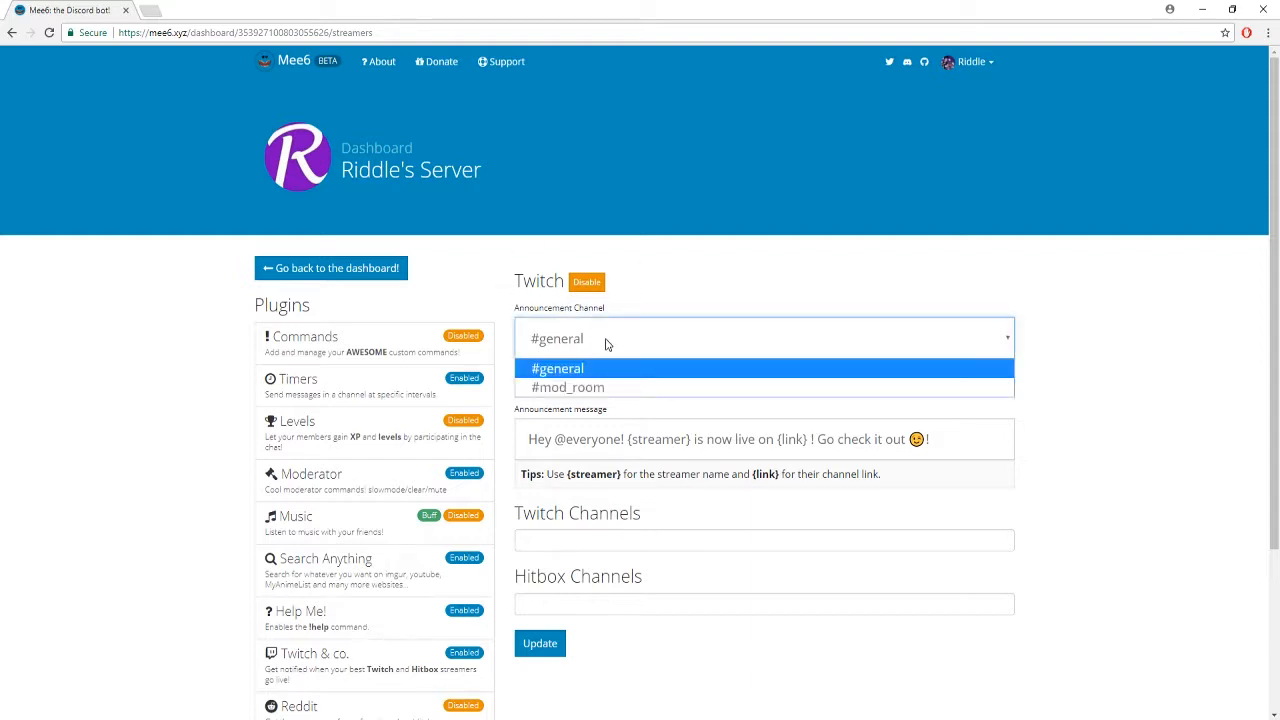
{"action": "left_click", "coordinate": [617, 340]}
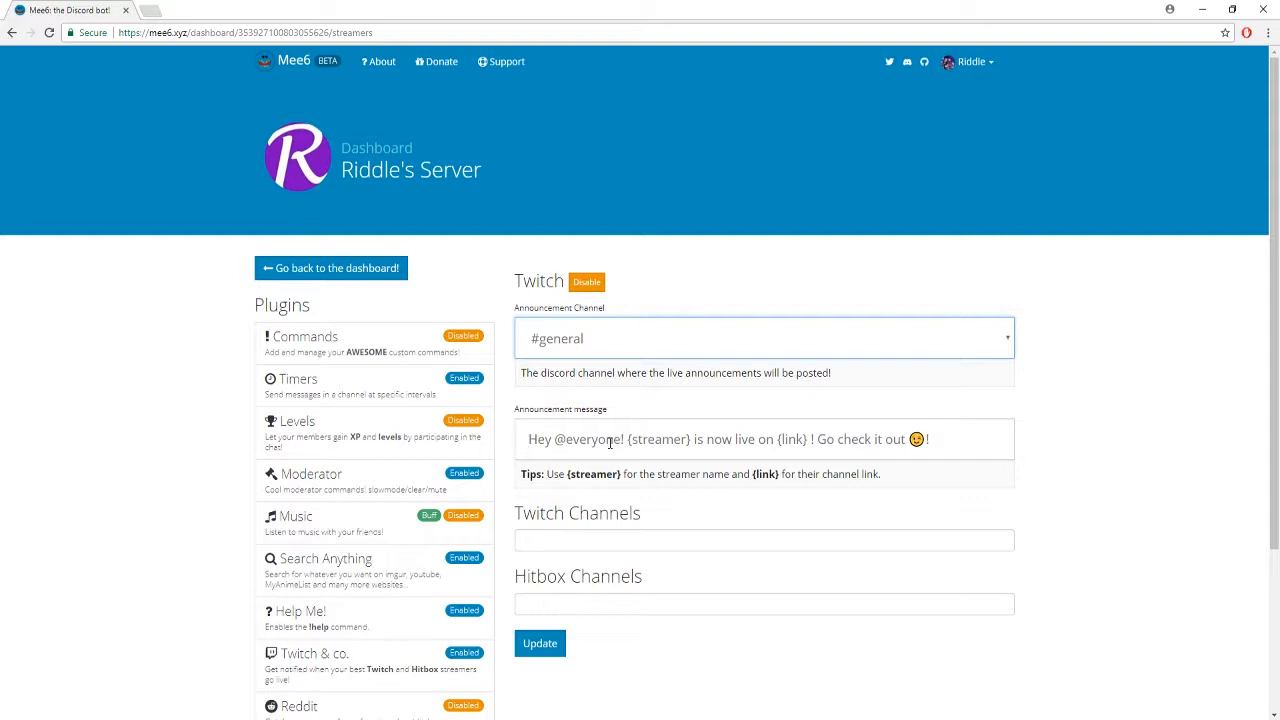
{"action": "left_click_drag", "start_coordinate": [558, 440], "coordinate": [623, 440]}
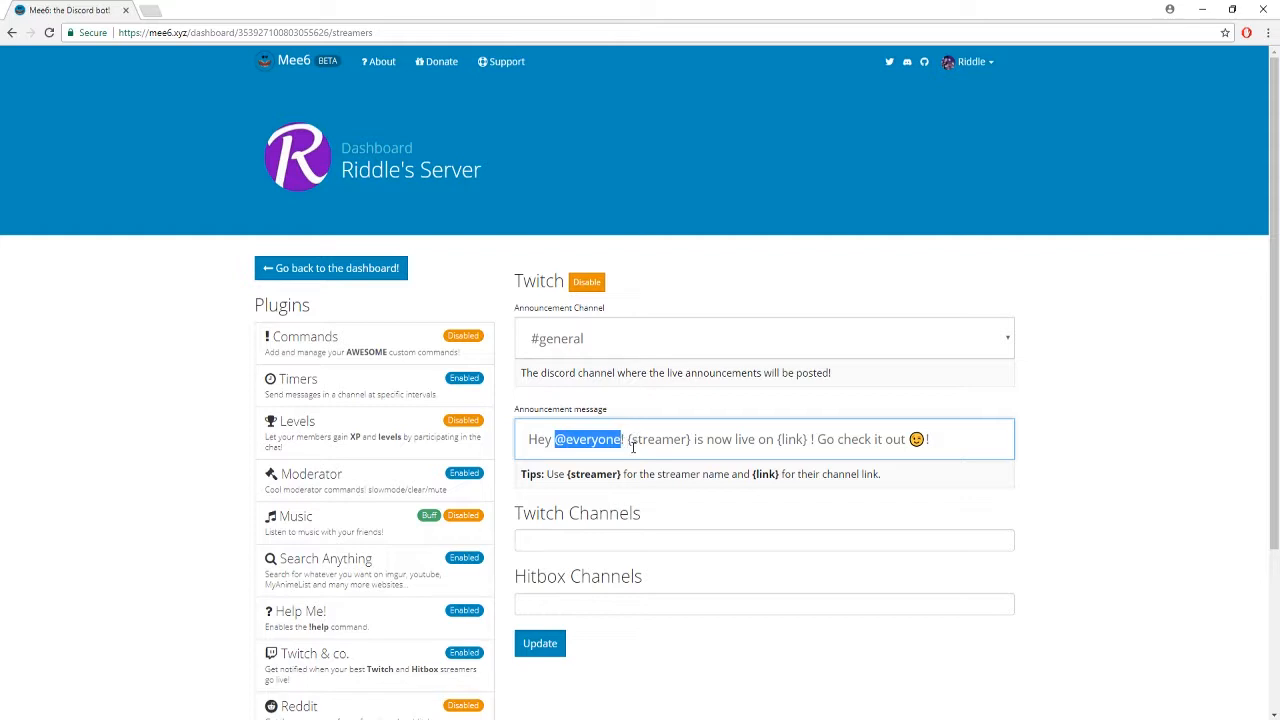
{"action": "key", "text": "BackSpace"}
{"action": "key", "text": "BackSpace"}
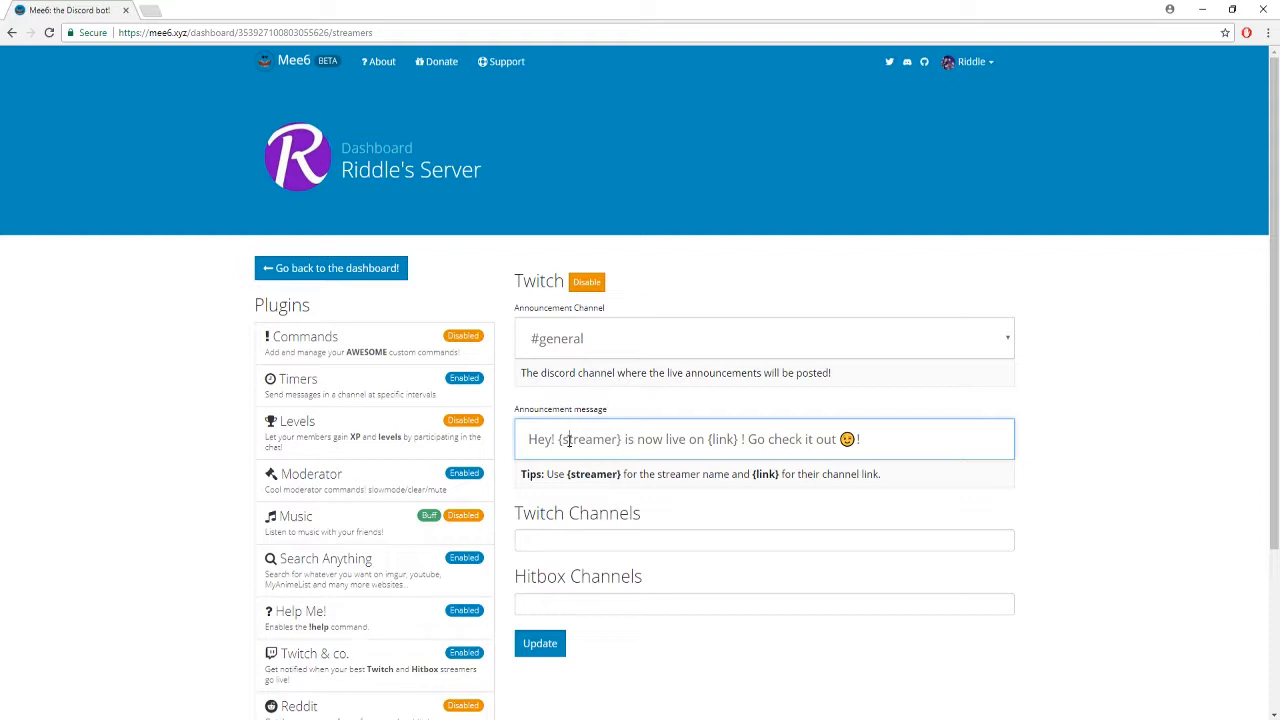
{"action": "left_click_drag", "start_coordinate": [569, 440], "coordinate": [617, 442]}
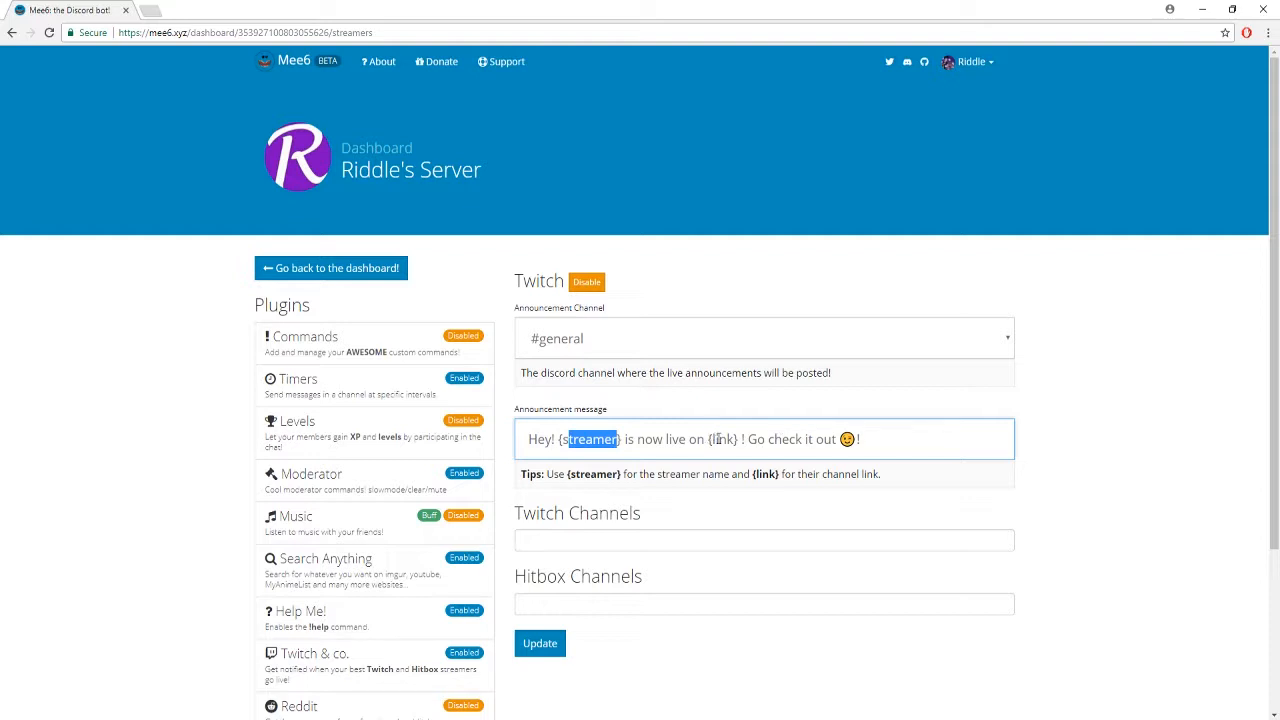
- Add Riddleart to the Twitch channels to announce
{"action": "left_click", "coordinate": [581, 539]}
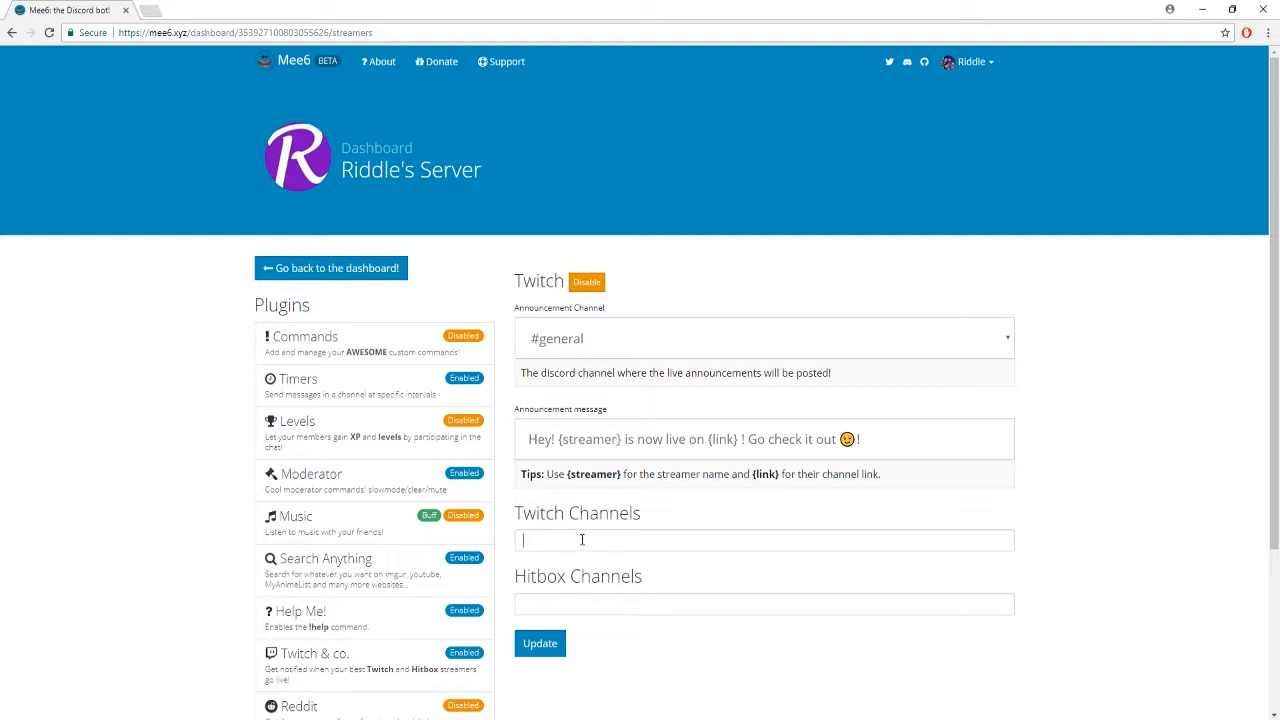
{"action": "type", "text": "Riddleart"}
{"action": "key", "text": "Return"}
- Enable the Reddit plugin, keep #general as the display channel and check the subreddits entry
{"action": "scroll", "coordinate": [305, 523], "scroll_direction": "down", "scroll_amount": 2}
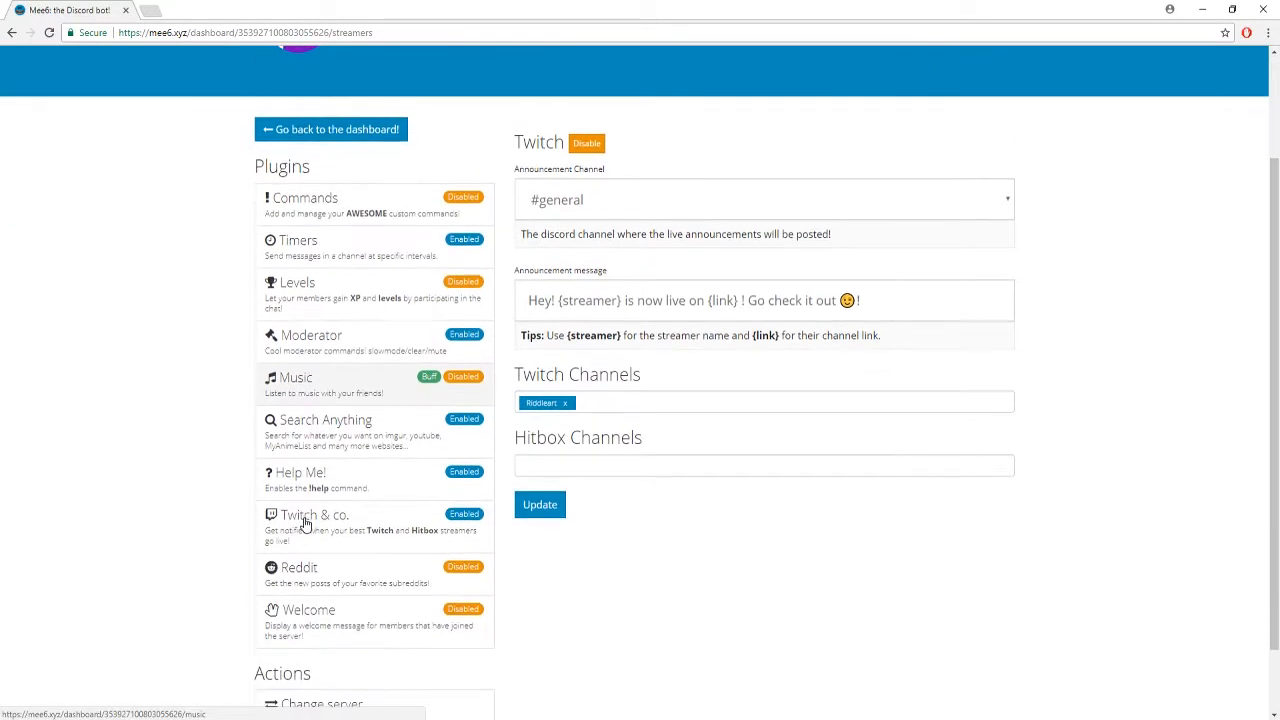
{"action": "left_click", "coordinate": [347, 581]}
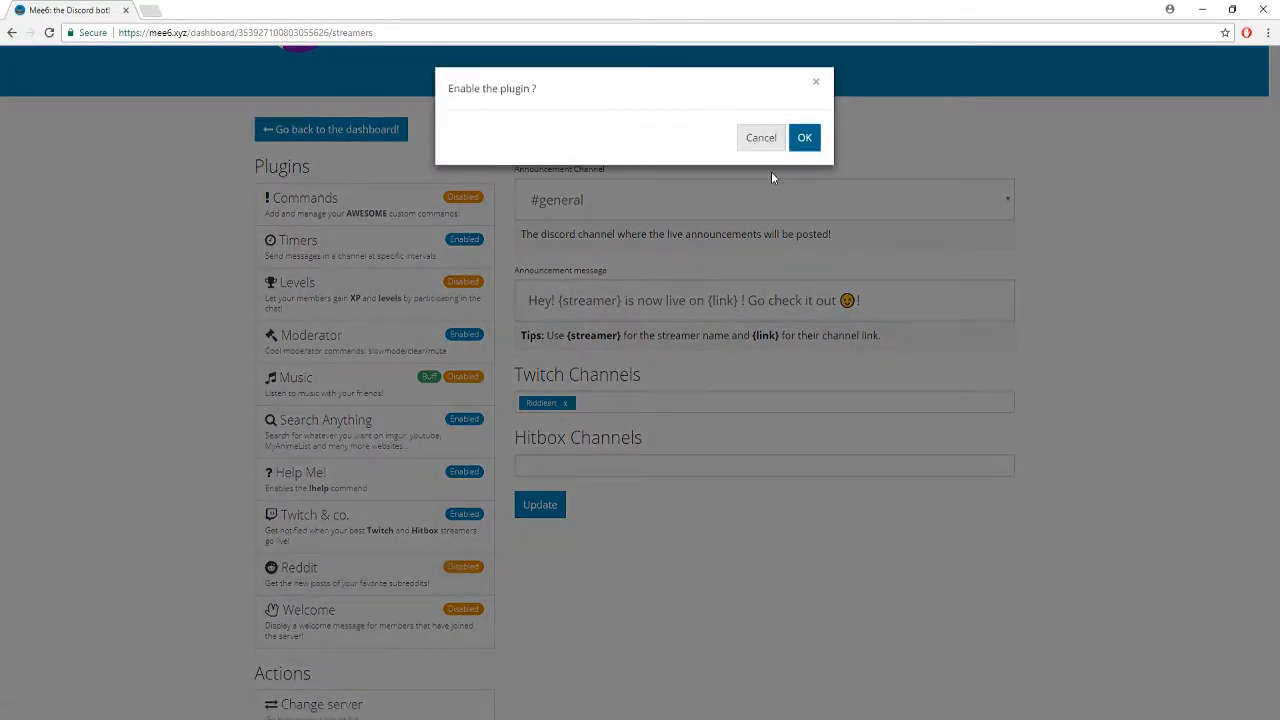
{"action": "left_click", "coordinate": [802, 134]}
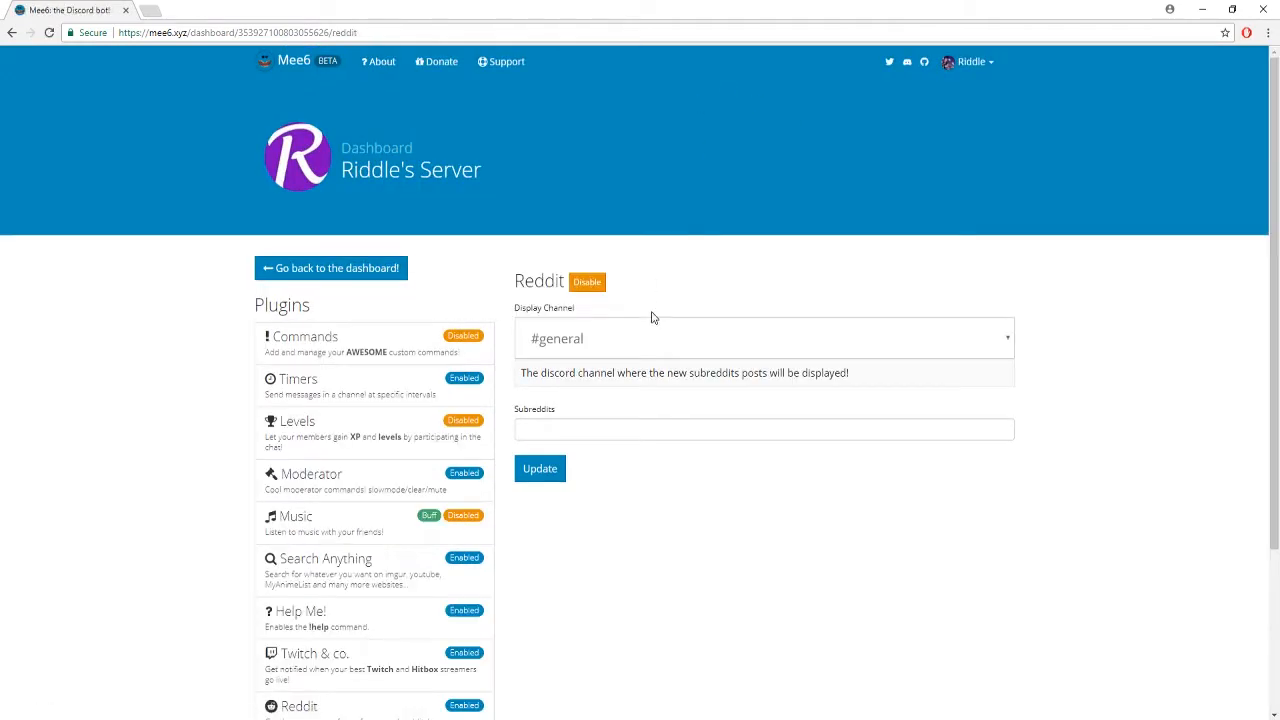
{"action": "left_click", "coordinate": [641, 350]}
{"action": "left_click", "coordinate": [640, 368]}
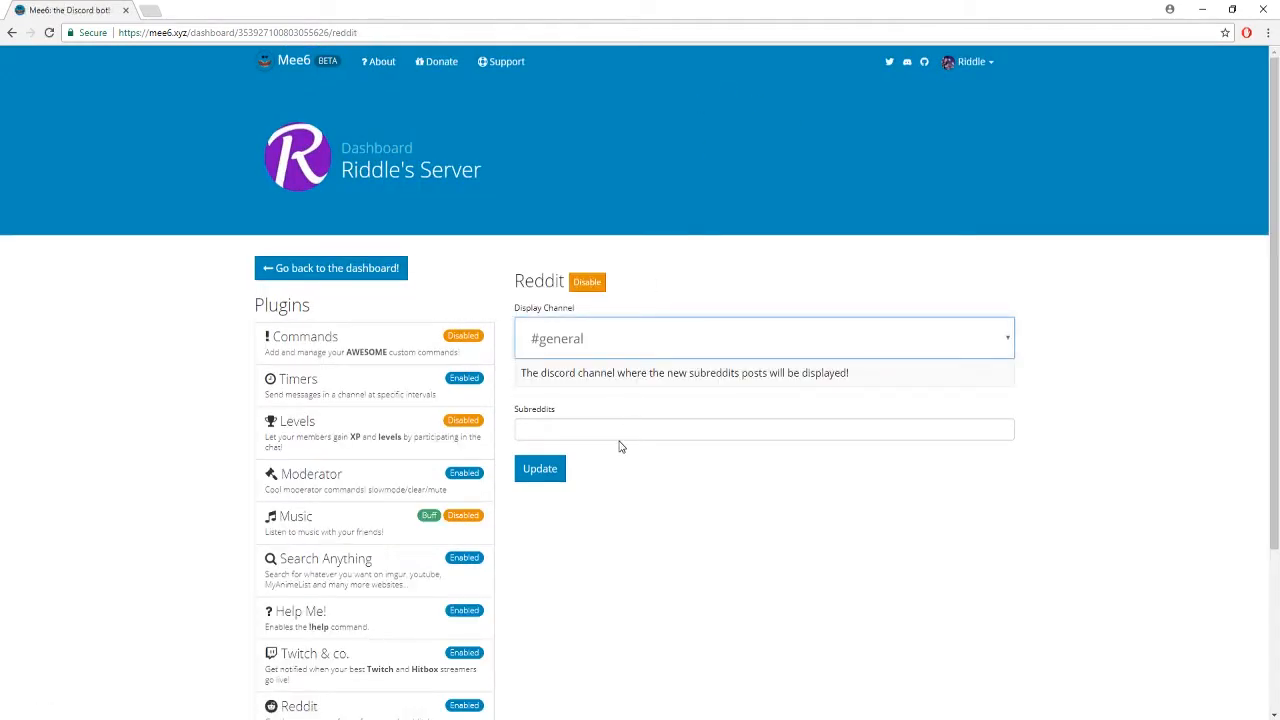
{"action": "left_click", "coordinate": [583, 430]}
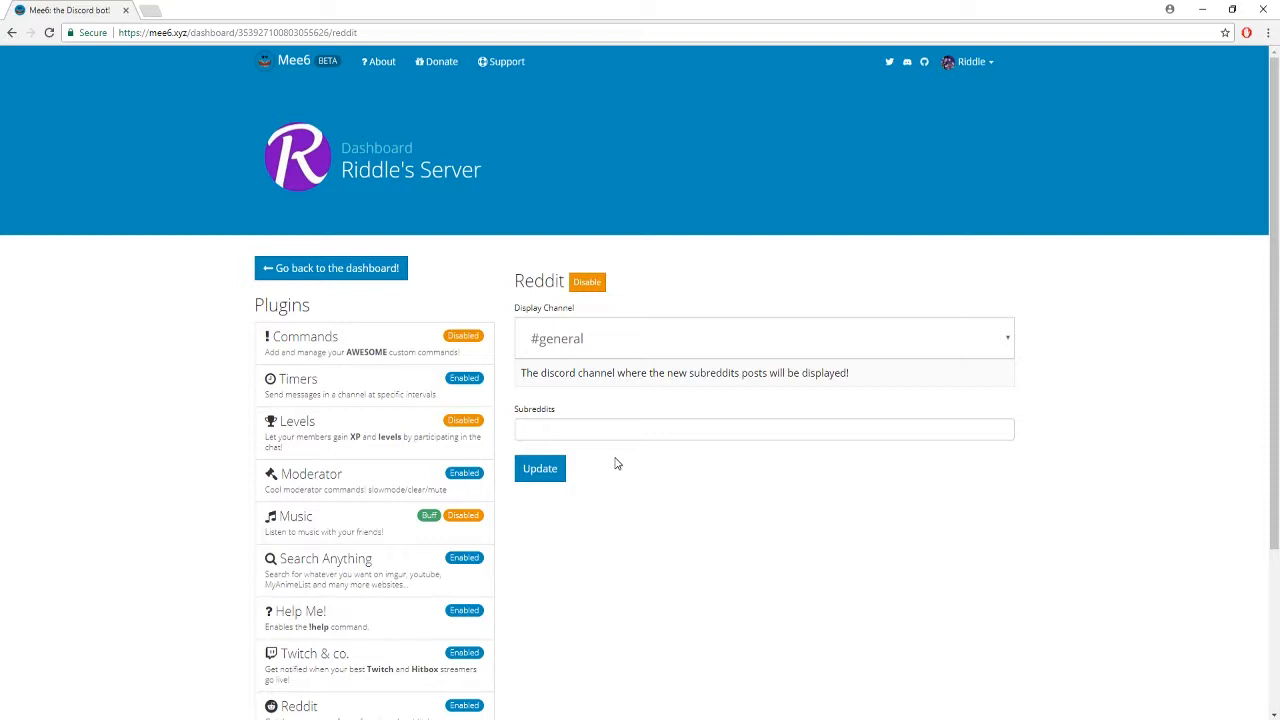
- Enable the Welcome plugin and review its welcome message, good-bye message and posting channel
{"action": "scroll", "coordinate": [600, 505], "scroll_direction": "down", "scroll_amount": 2}
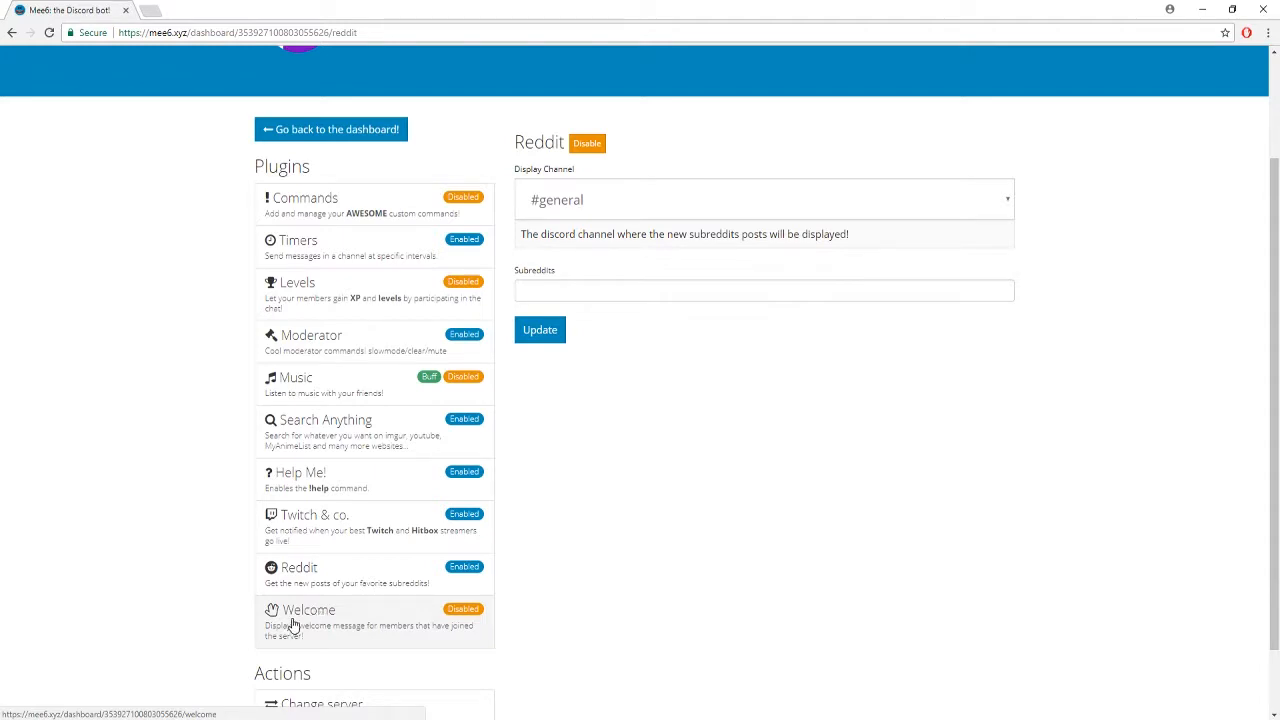
{"action": "left_click", "coordinate": [291, 620]}
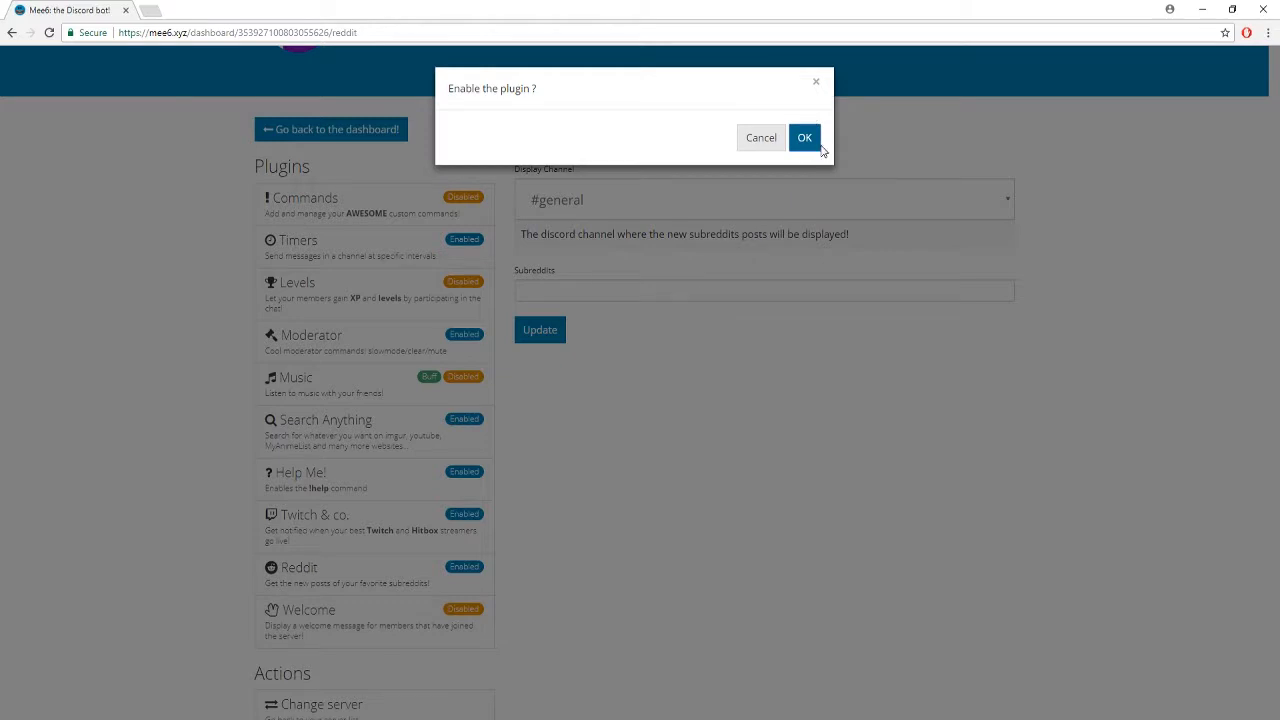
{"action": "left_click", "coordinate": [805, 137]}
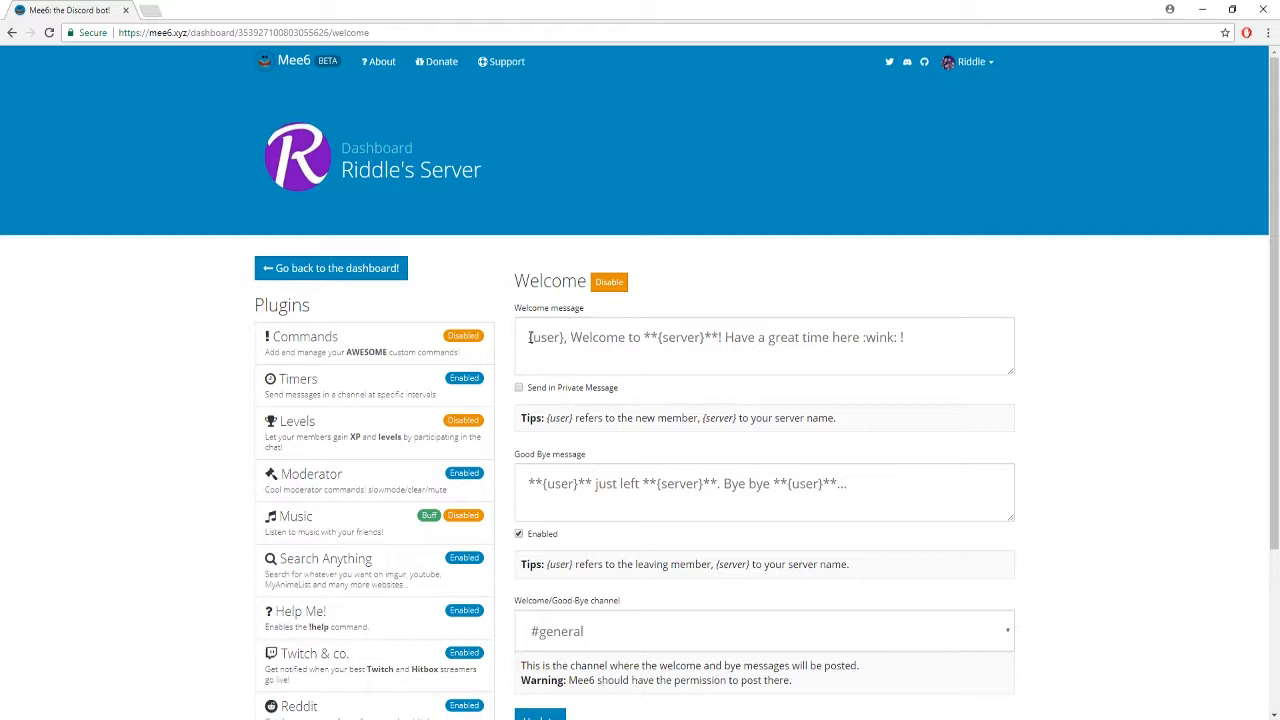
{"action": "left_click_drag", "start_coordinate": [527, 338], "coordinate": [563, 339]}
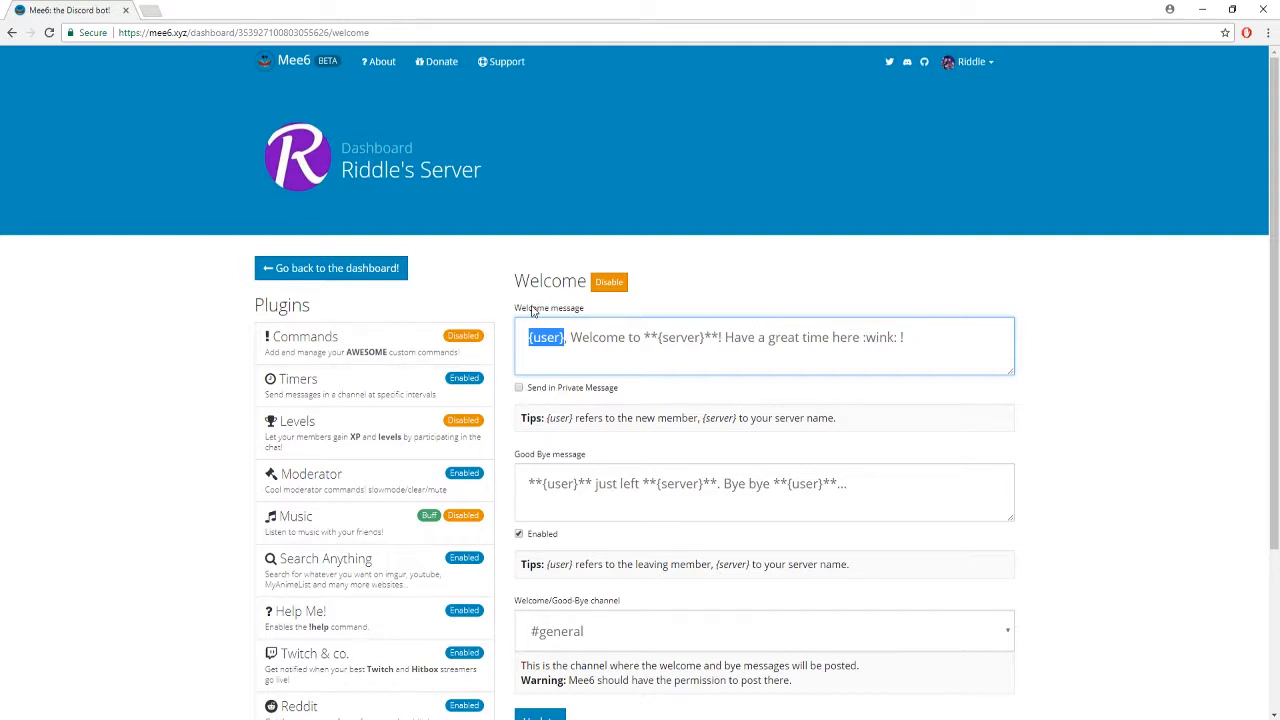
{"action": "left_click", "coordinate": [839, 354]}
{"action": "scroll", "coordinate": [856, 477], "scroll_direction": "down", "scroll_amount": 3}
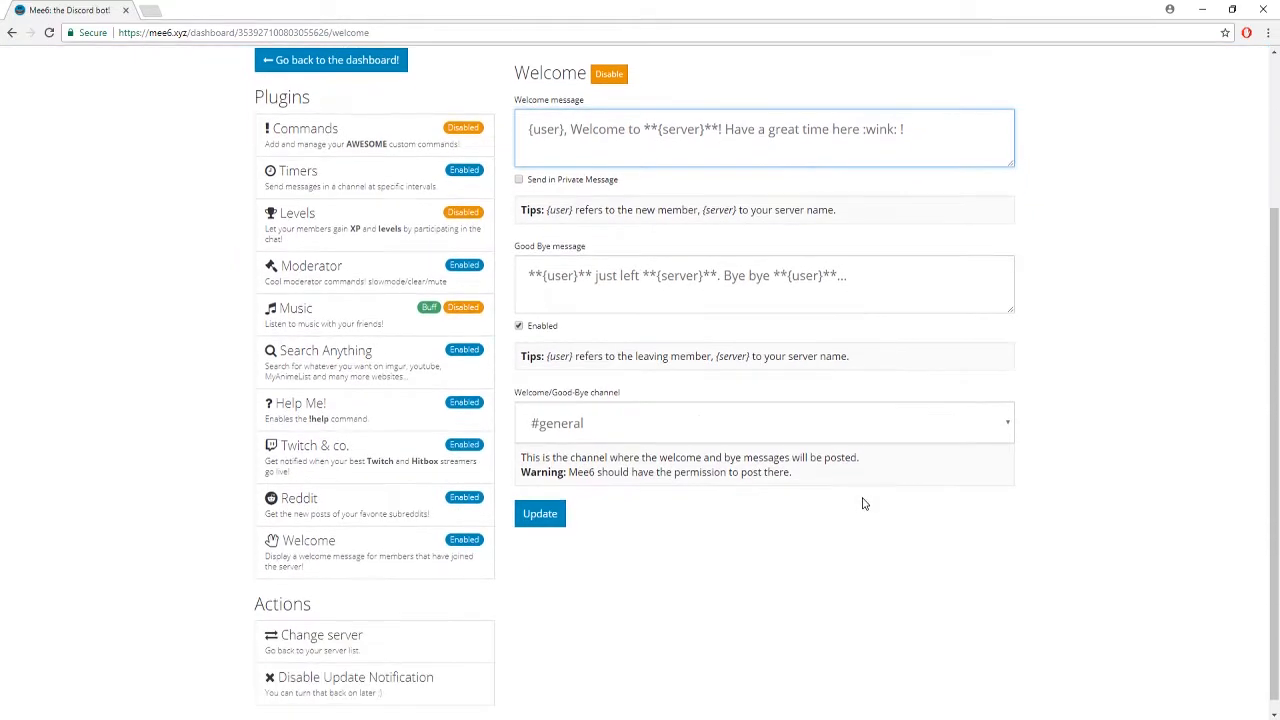
{"action": "left_click", "coordinate": [632, 424]}
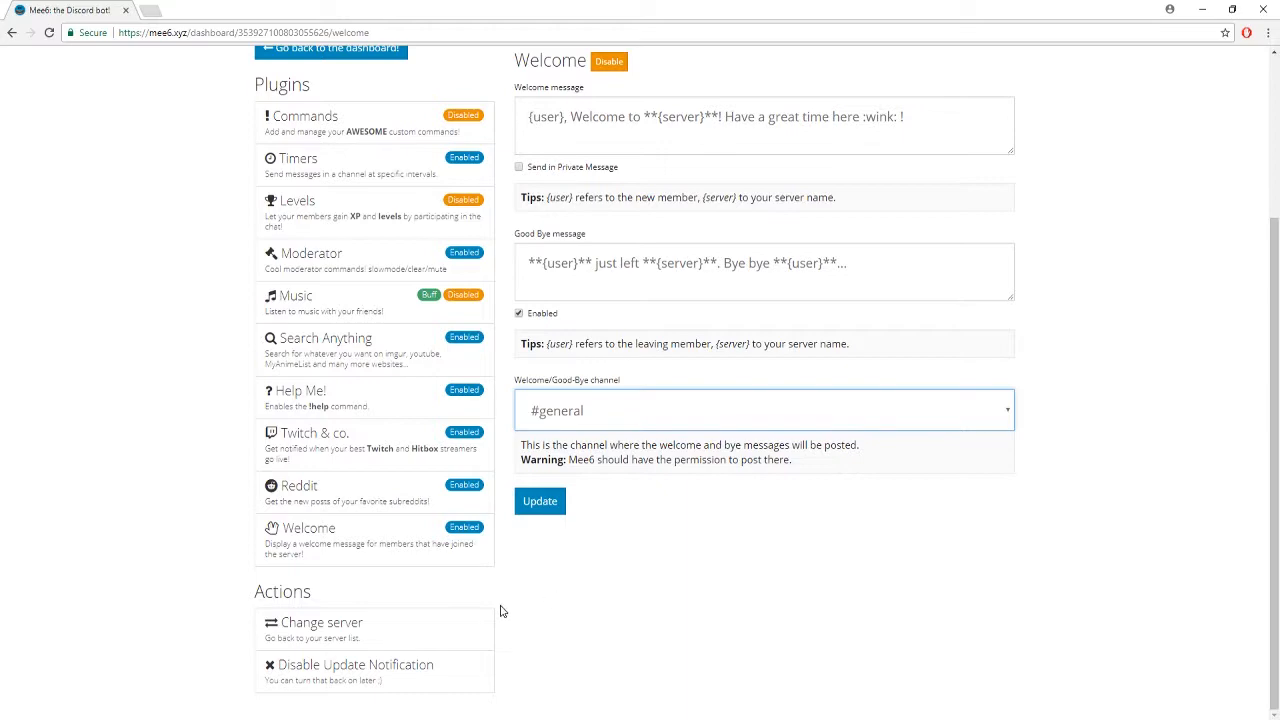
- Enable the Levels plugin for the server
{"action": "scroll", "coordinate": [498, 611], "scroll_direction": "up", "scroll_amount": 1}
{"action": "scroll", "coordinate": [498, 611], "scroll_direction": "up", "scroll_amount": 1}
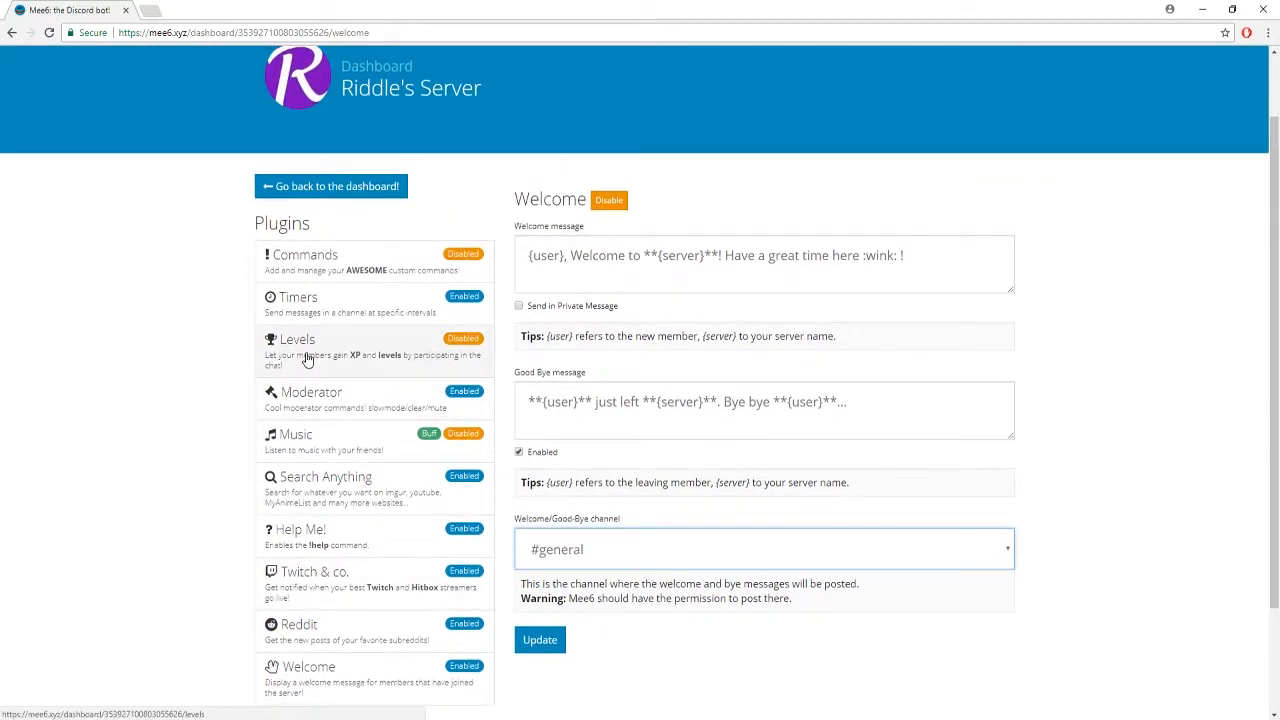
{"action": "left_click", "coordinate": [308, 360]}
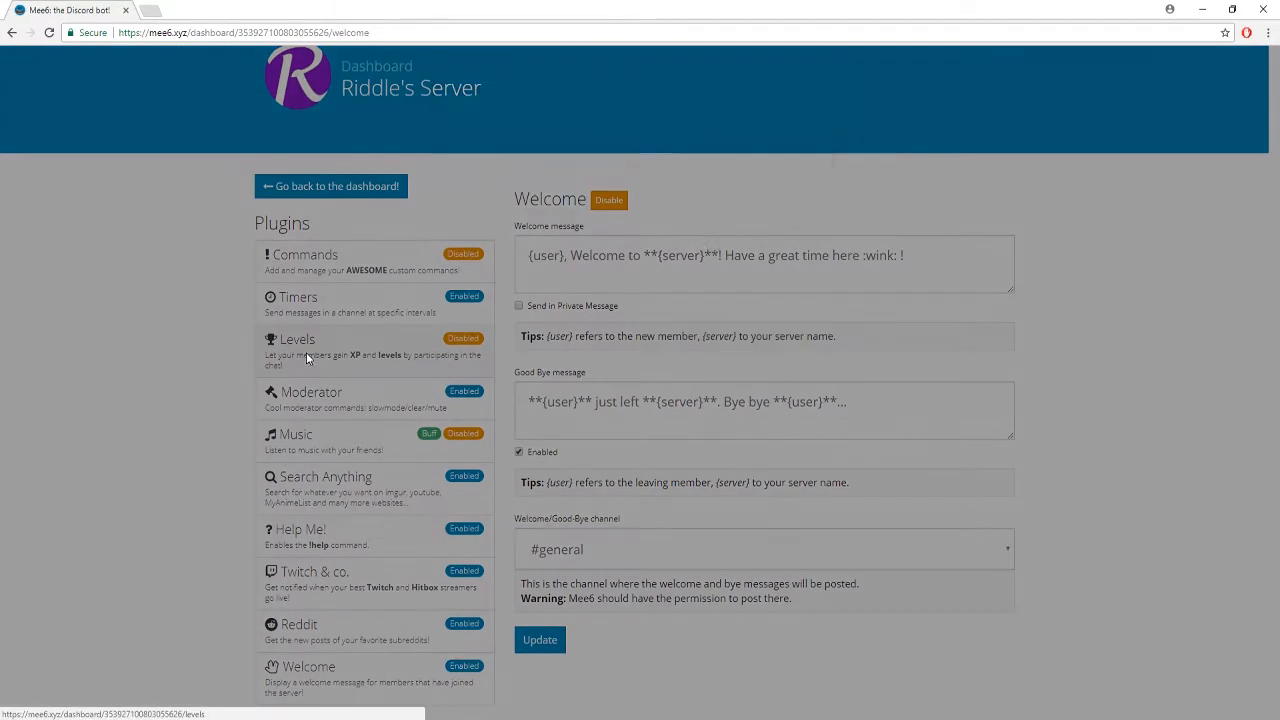
{"action": "left_click", "coordinate": [814, 134]}
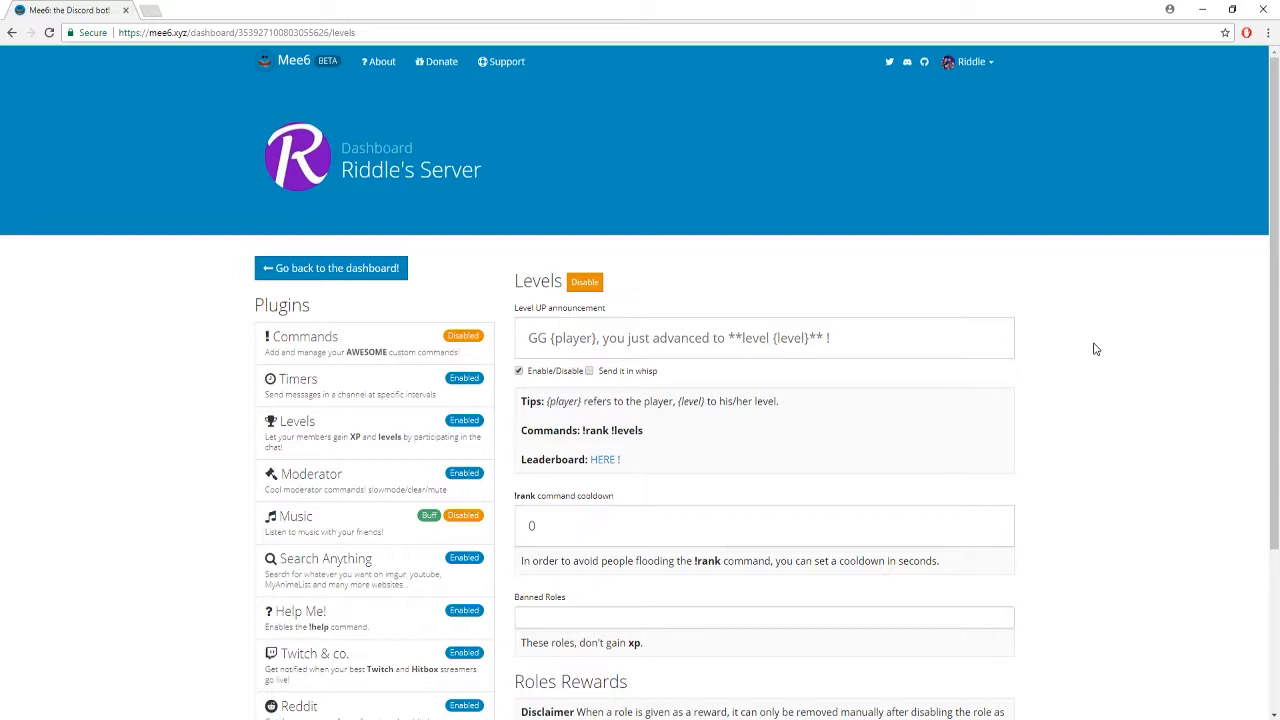
- Set the Member role in the Levels role rewards to be given at level 5
{"action": "scroll", "coordinate": [1087, 423], "scroll_direction": "down", "scroll_amount": 2}
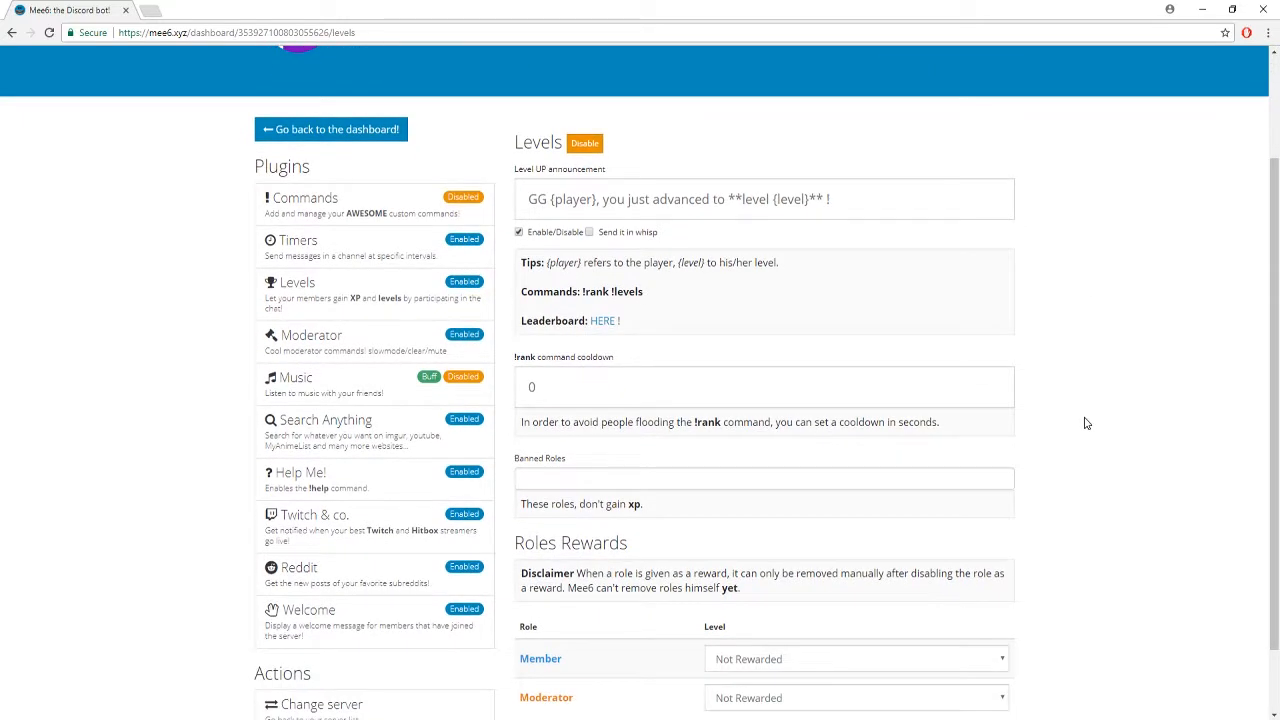
{"action": "scroll", "coordinate": [765, 465], "scroll_direction": "down", "scroll_amount": 2}
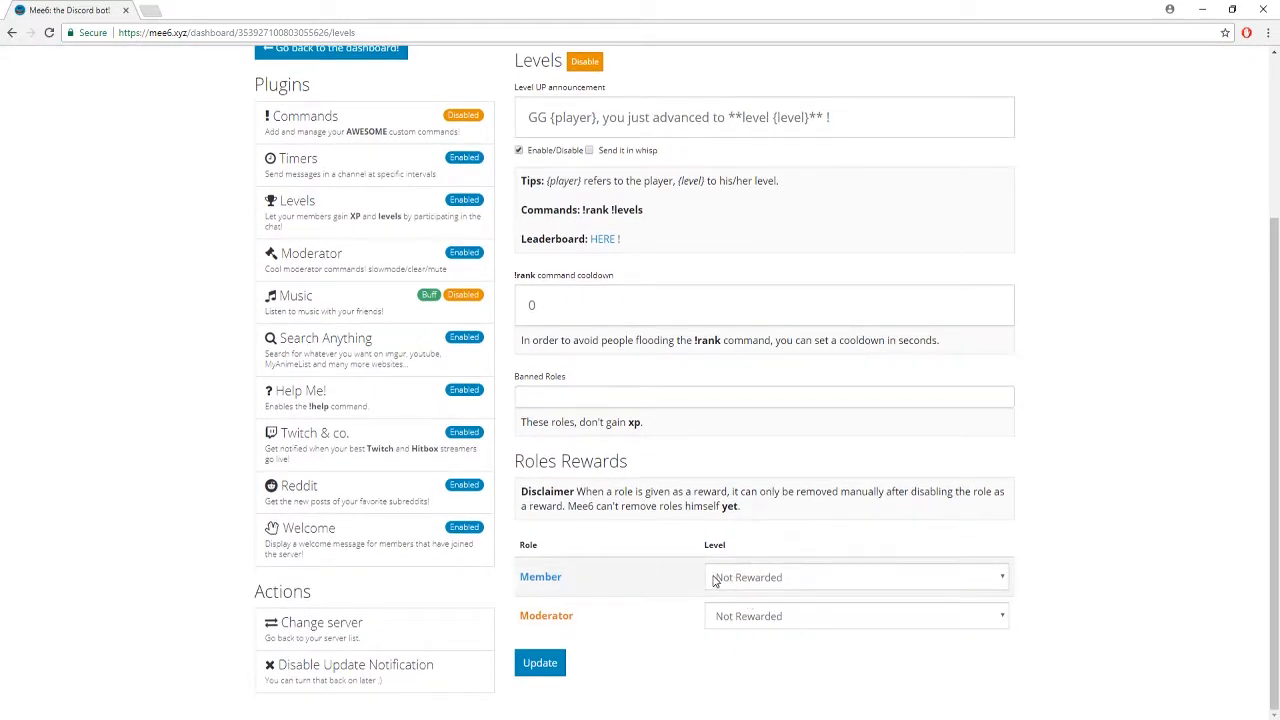
{"action": "left_click", "coordinate": [748, 578]}
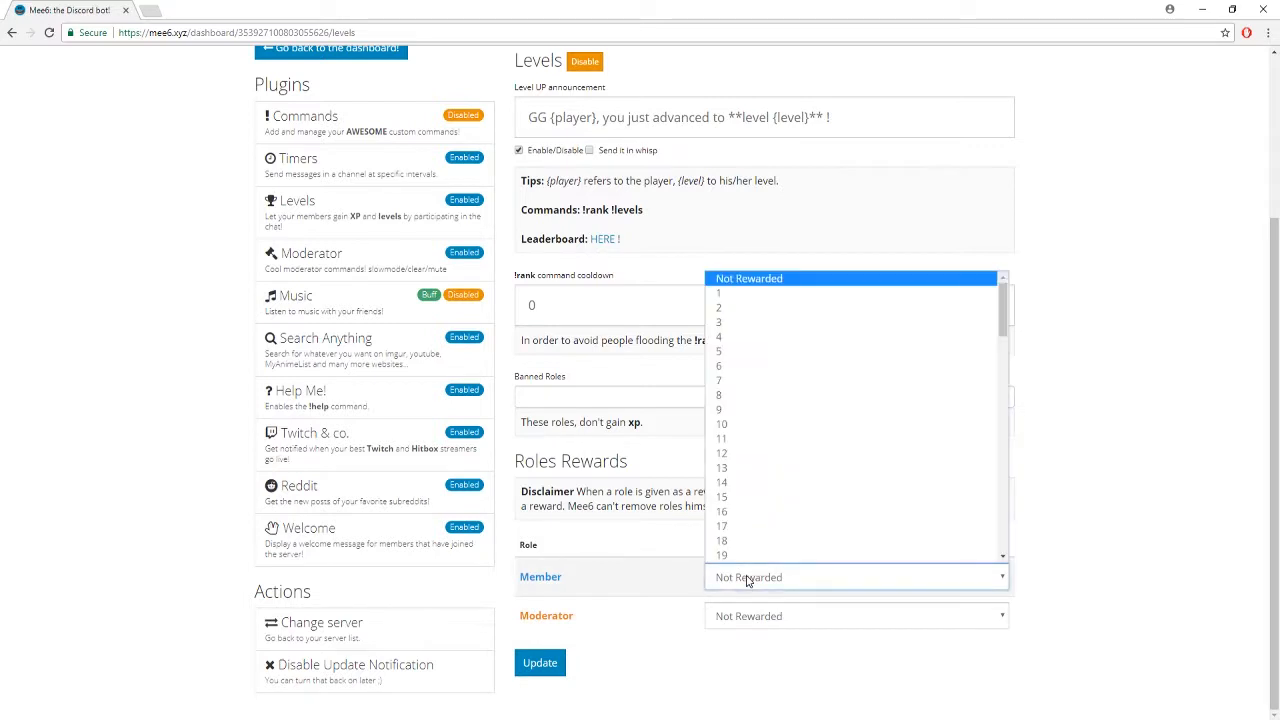
{"action": "left_click", "coordinate": [735, 351]}
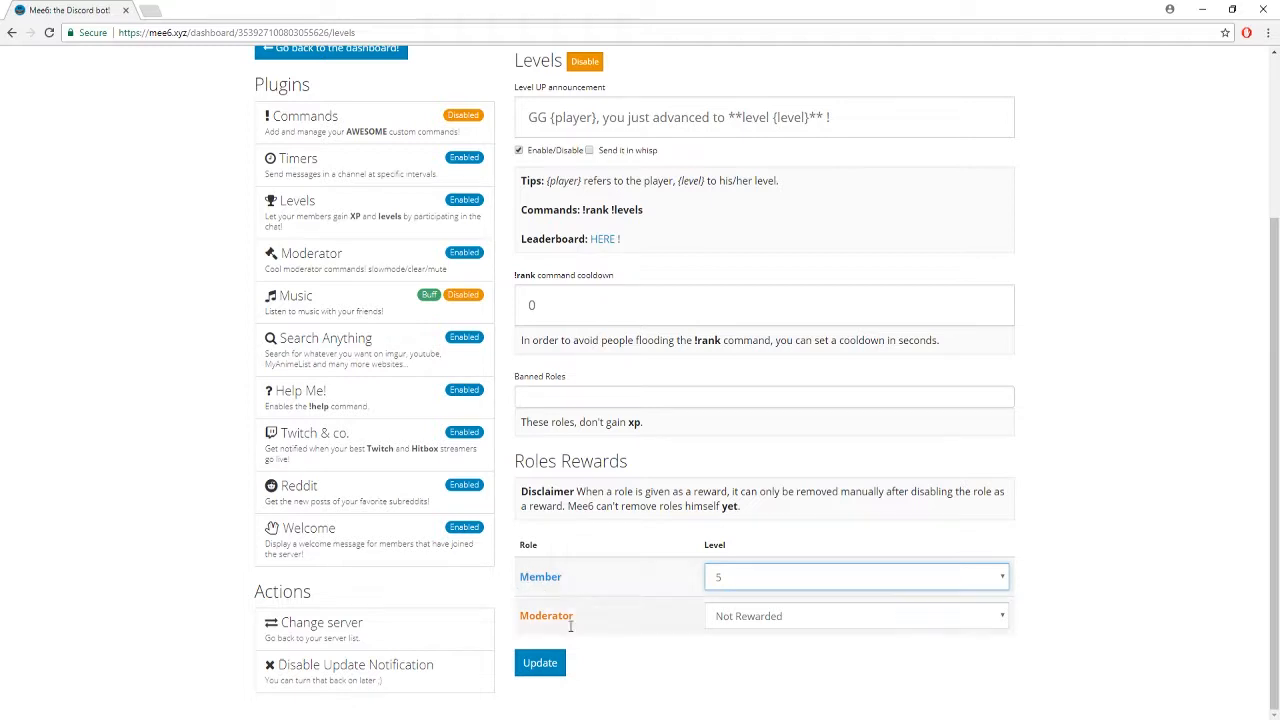
- Check the Levels plugin's banned roles entry and the !rank command cooldown
{"action": "left_click", "coordinate": [547, 397]}
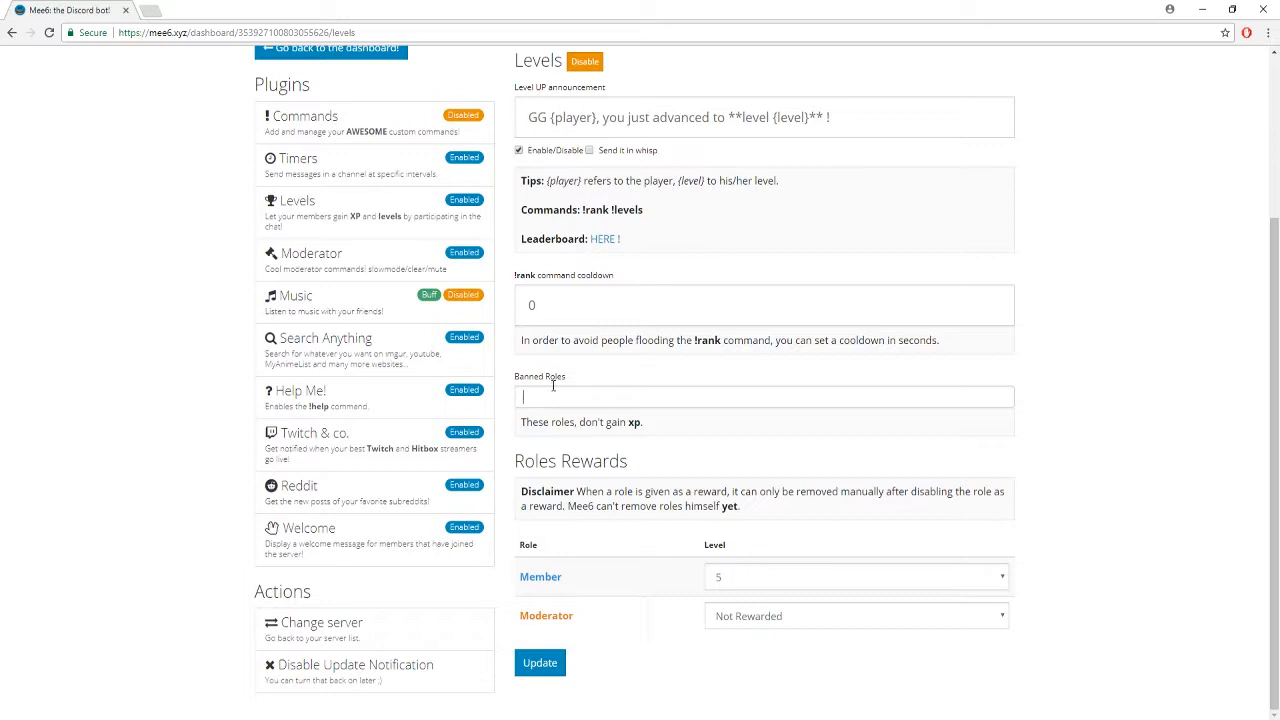
{"action": "left_click_drag", "start_coordinate": [562, 300], "coordinate": [528, 304]}
{"action": "left_click", "coordinate": [560, 307]}
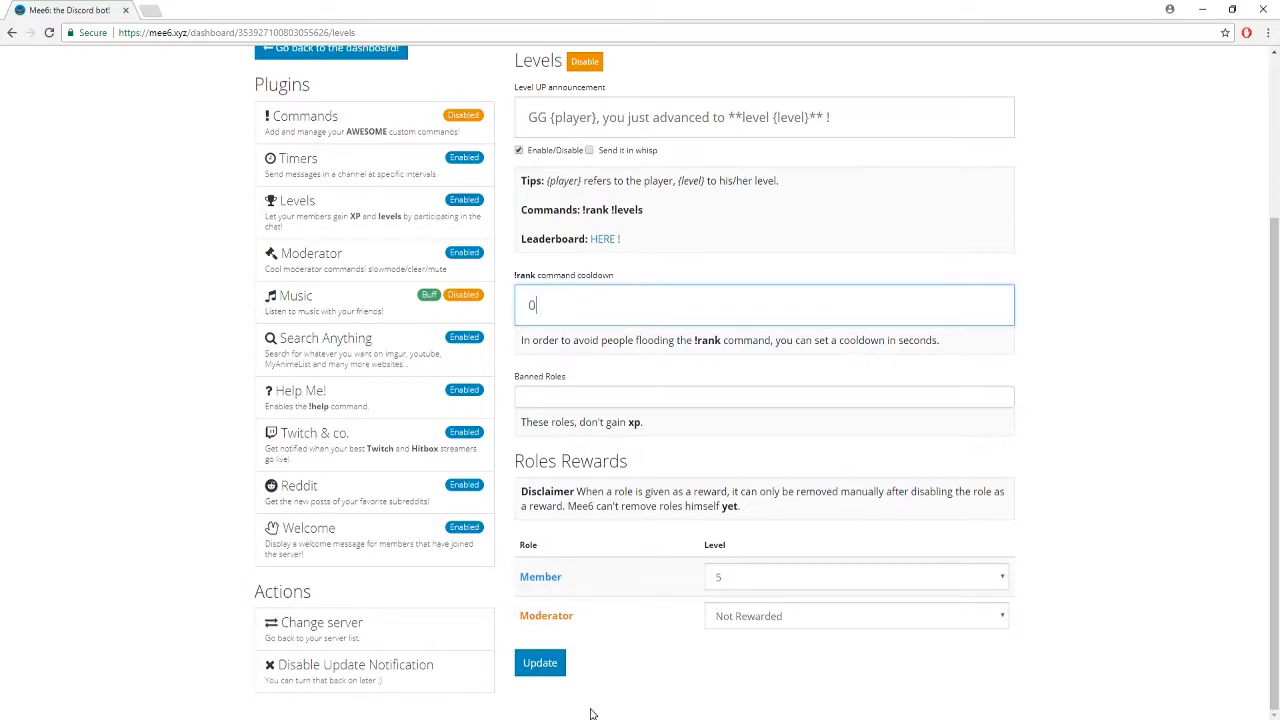
{"action": "scroll", "coordinate": [614, 530], "scroll_direction": "up", "scroll_amount": 1}
{"action": "scroll", "coordinate": [612, 535], "scroll_direction": "up", "scroll_amount": 2}
{"action": "scroll", "coordinate": [610, 540], "scroll_direction": "down", "scroll_amount": 1}
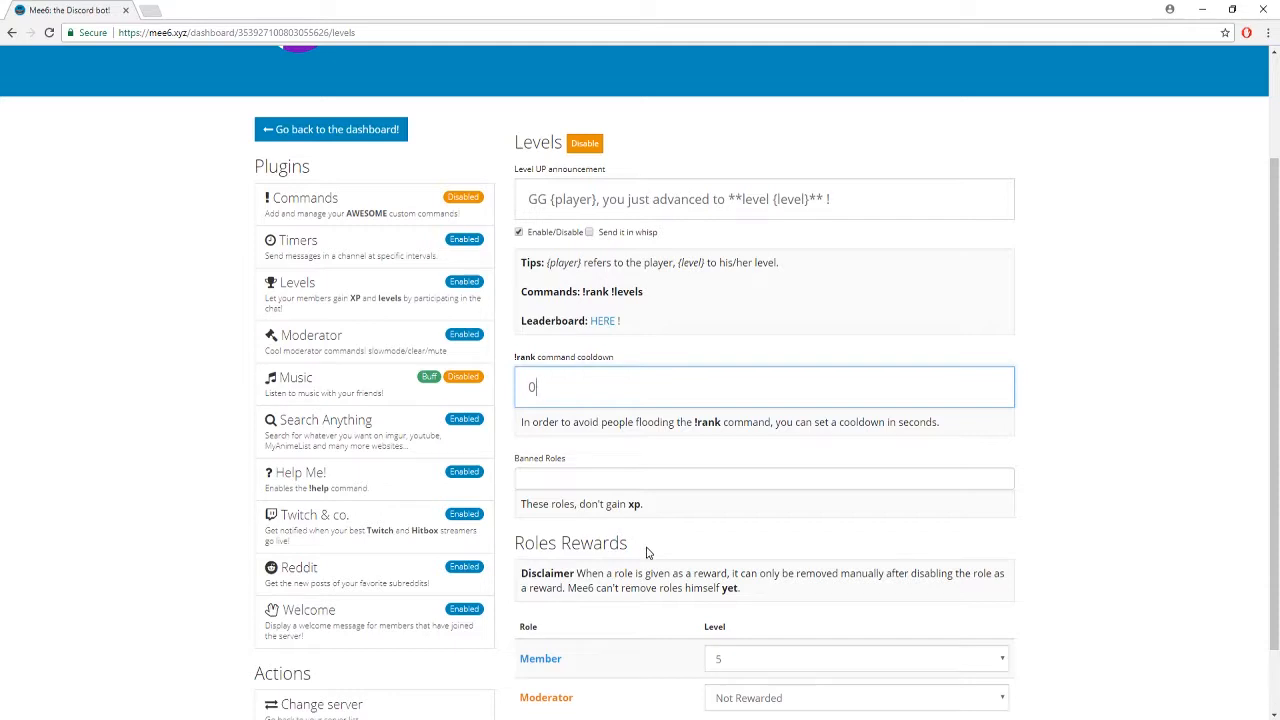
{"action": "mouse_move", "coordinate": [573, 719]}
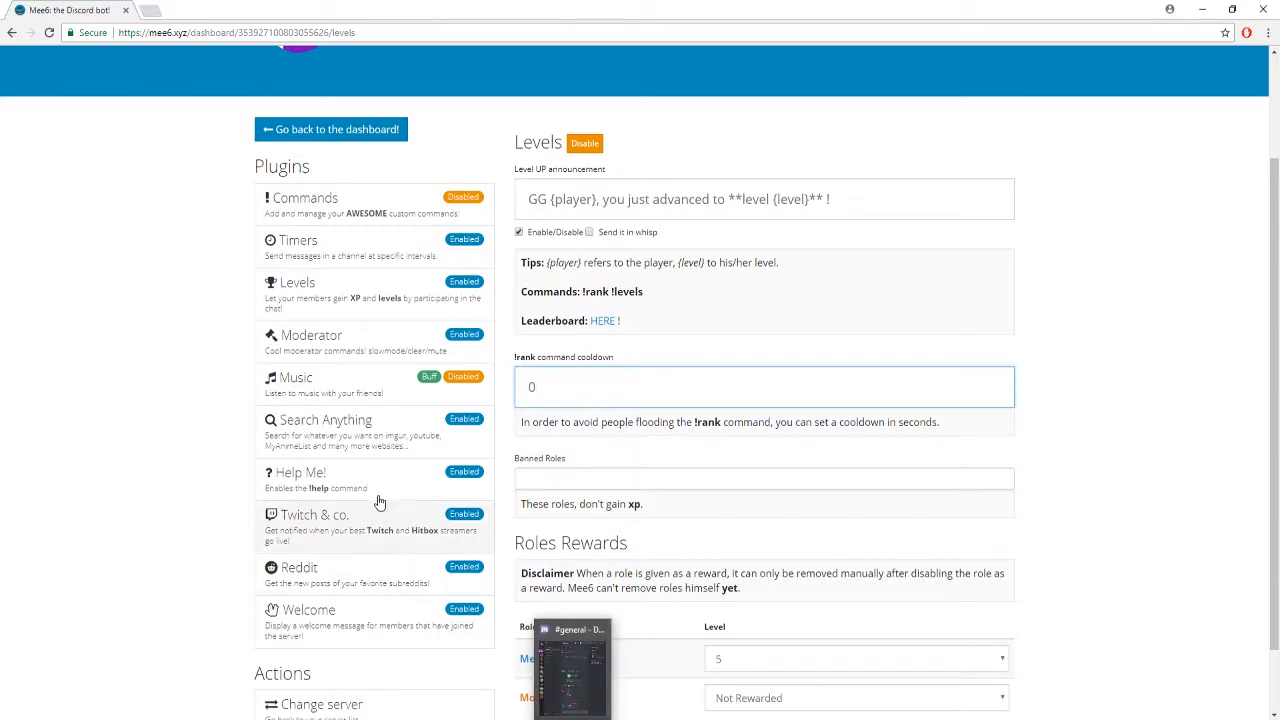
{"action": "left_click", "coordinate": [186, 389]}
- Switch to the Disconnect server's dashboard and open its Levels plugin
{"action": "scroll", "coordinate": [300, 330], "scroll_direction": "up", "scroll_amount": 3}
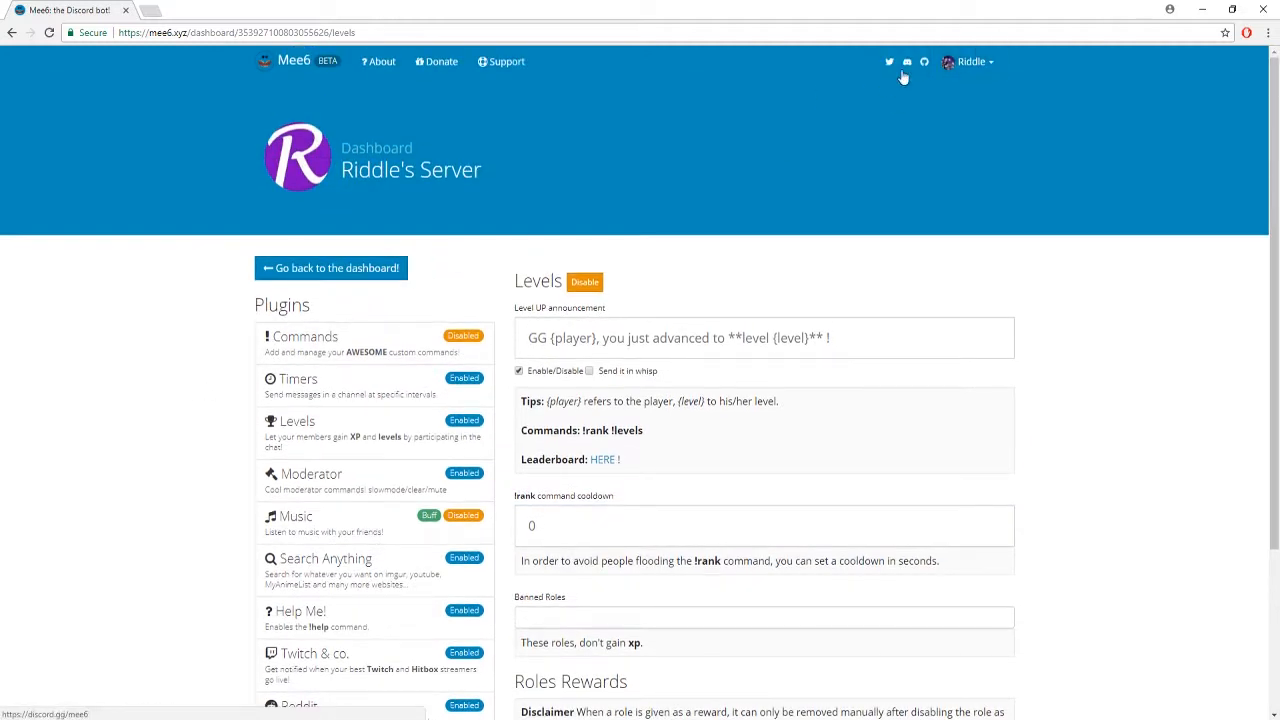
{"action": "left_click", "coordinate": [952, 64]}
{"action": "left_click", "coordinate": [968, 122]}
{"action": "left_click", "coordinate": [440, 520]}
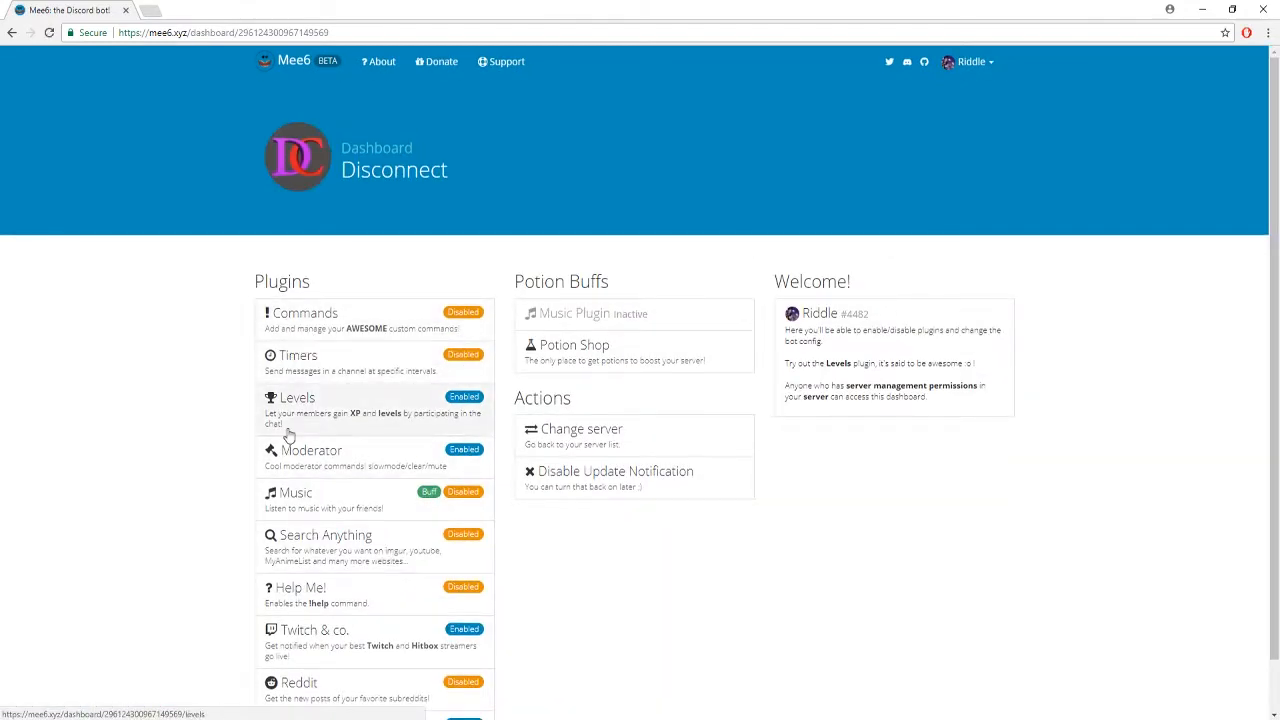
{"action": "left_click", "coordinate": [289, 429]}
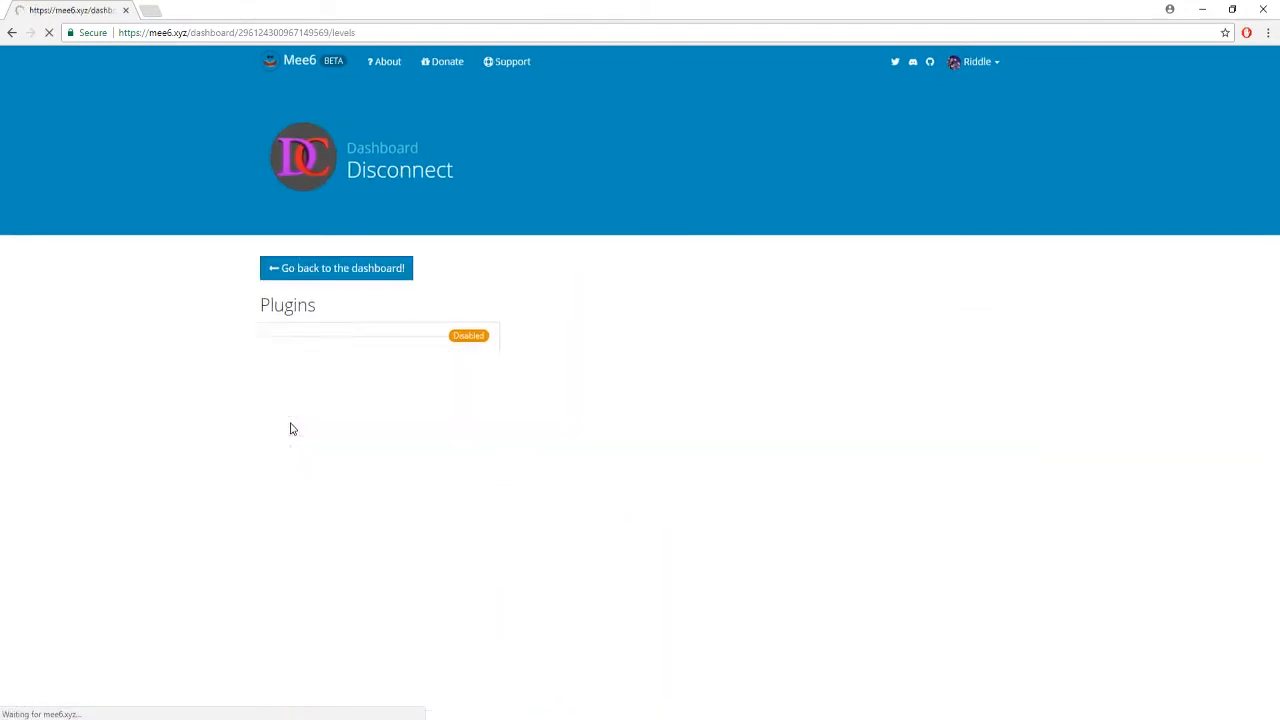
- Examine the Disconnect server's role rewards and the level assigned to each role, including Heroic Member
{"action": "scroll", "coordinate": [205, 418], "scroll_direction": "down", "scroll_amount": 5}
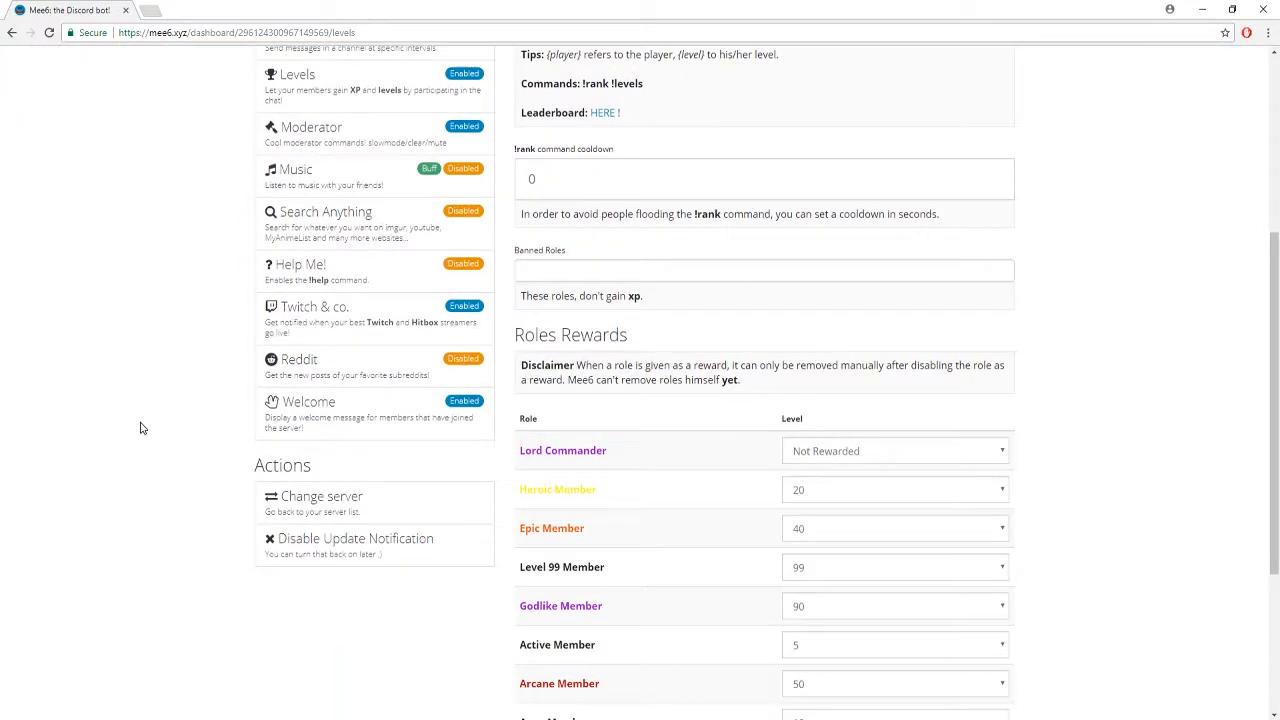
{"action": "scroll", "coordinate": [105, 442], "scroll_direction": "down", "scroll_amount": 1}
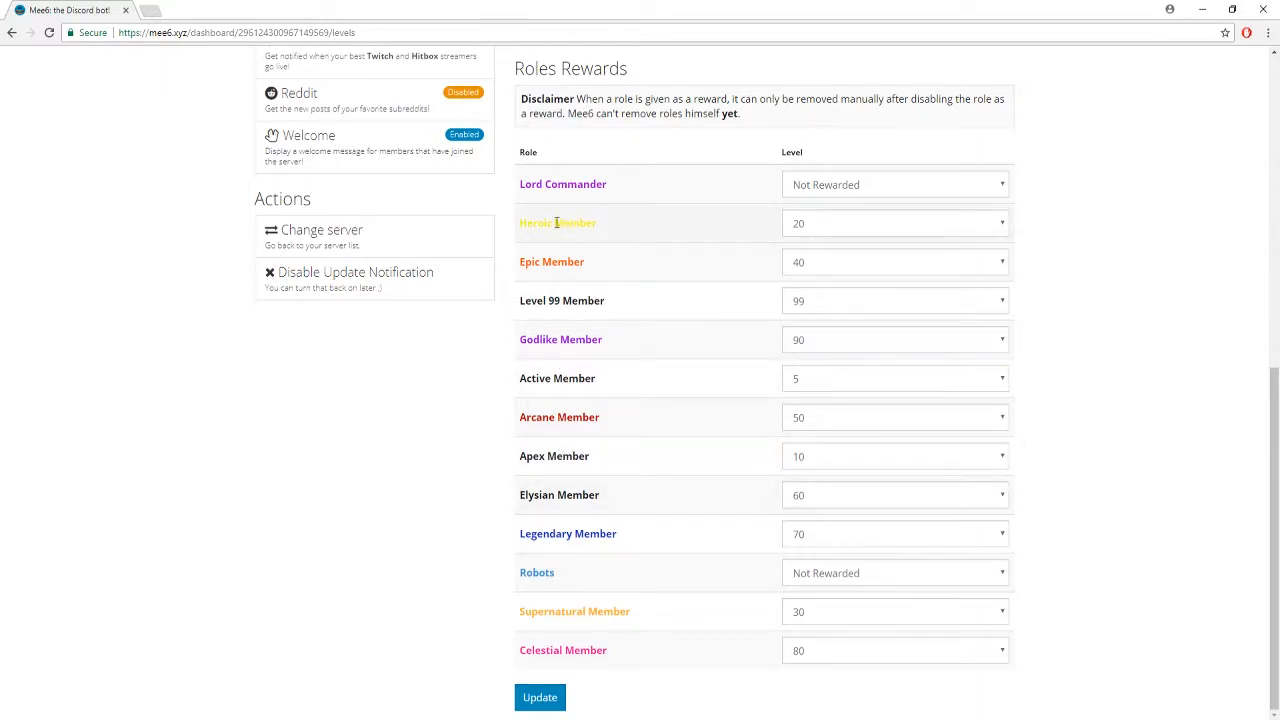
{"action": "left_click_drag", "start_coordinate": [521, 222], "coordinate": [566, 222]}
{"action": "left_click", "coordinate": [646, 243]}
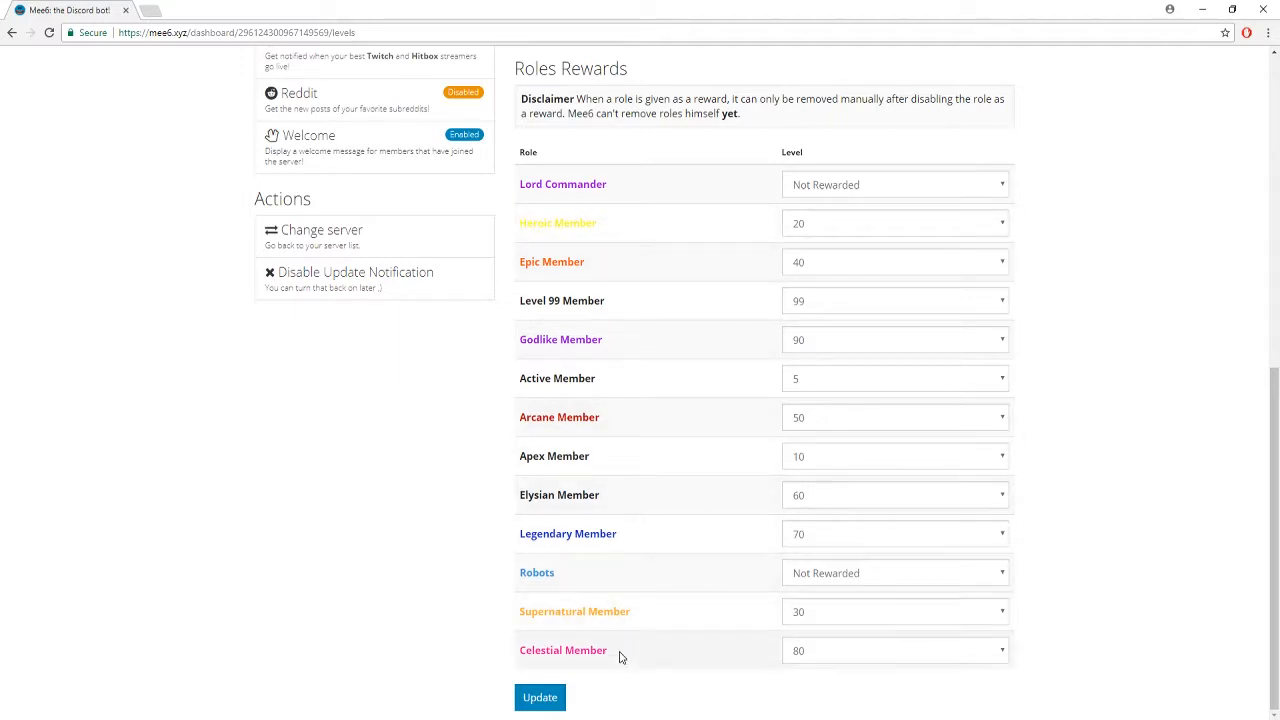
- Switch to Discord, open the Disconnect server and widen the window to show the full member list
{"action": "key", "text": "alt+Tab"}
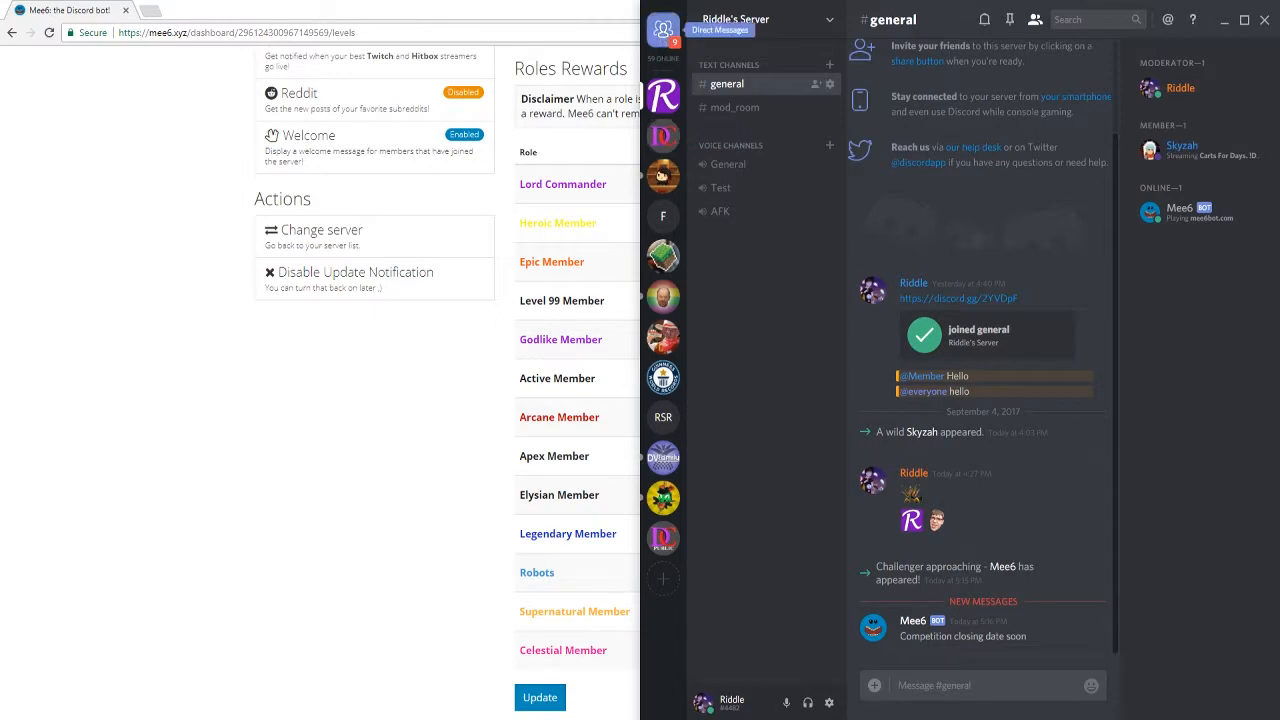
{"action": "left_click", "coordinate": [663, 137]}
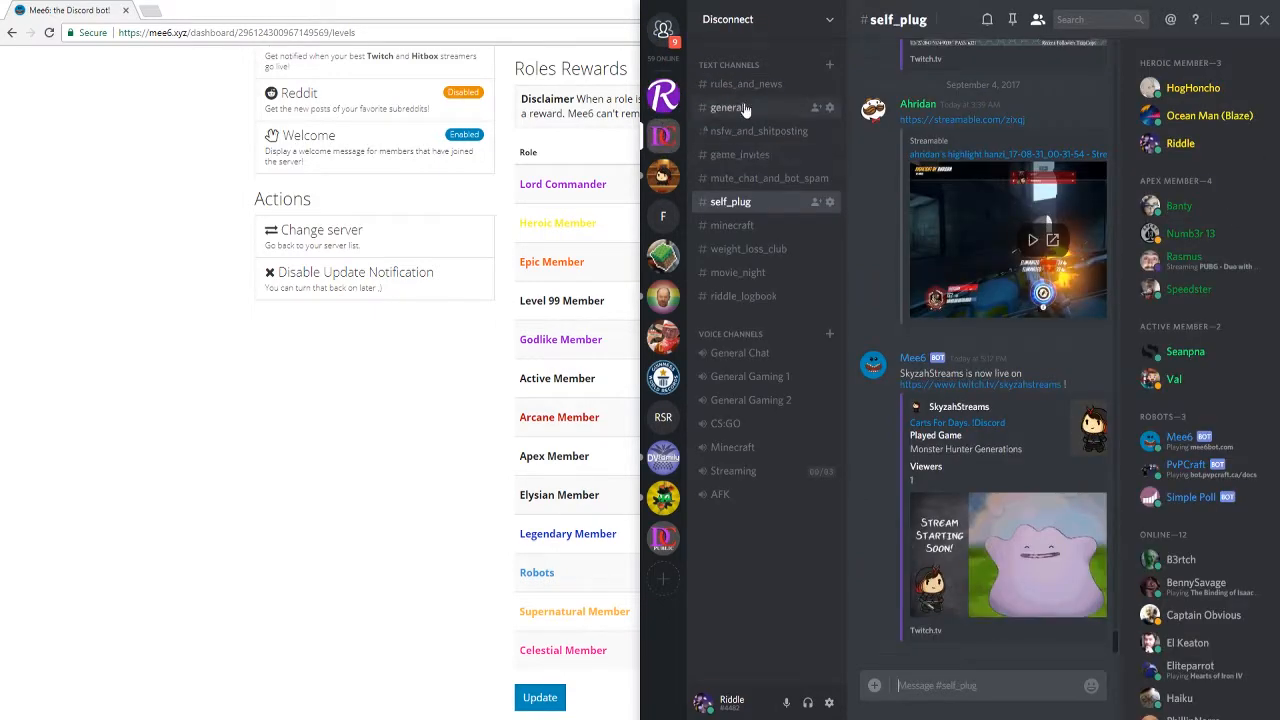
{"action": "left_click_drag", "start_coordinate": [645, 3], "coordinate": [118, 50]}
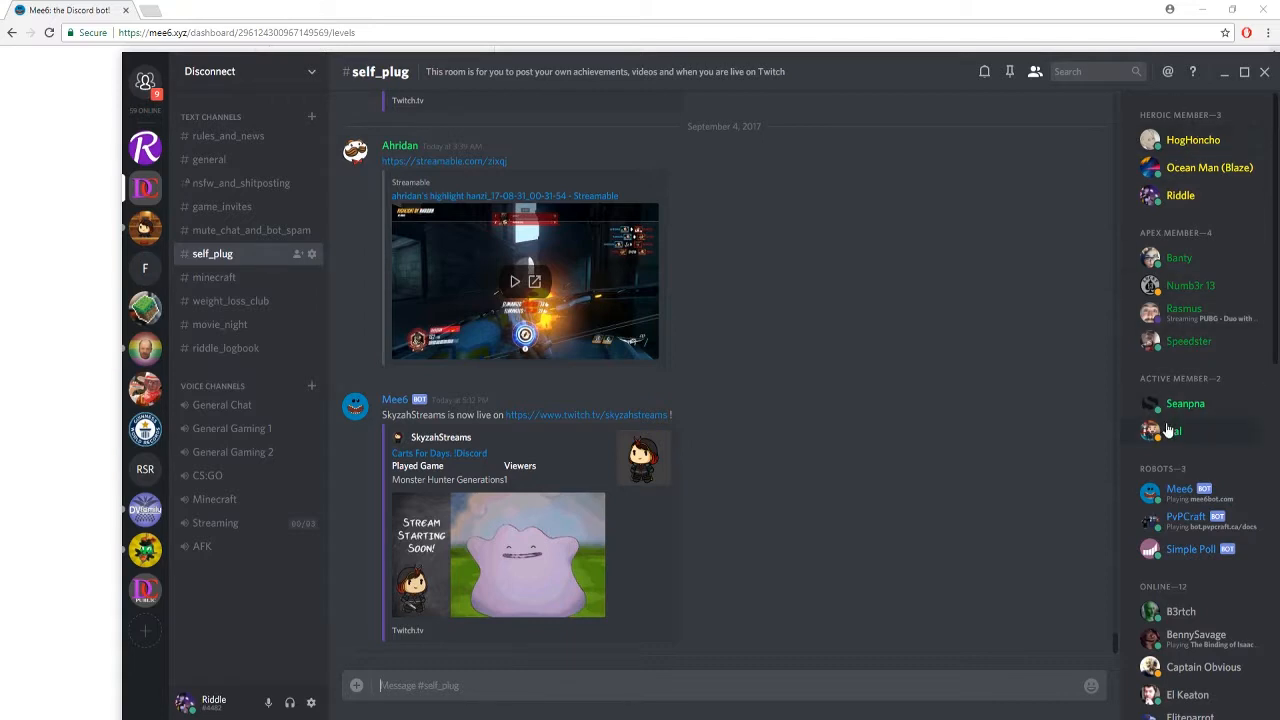
- View the roles of individual members in the Active Member, Apex Member and Heroic Member groups
{"action": "left_click", "coordinate": [1187, 430]}
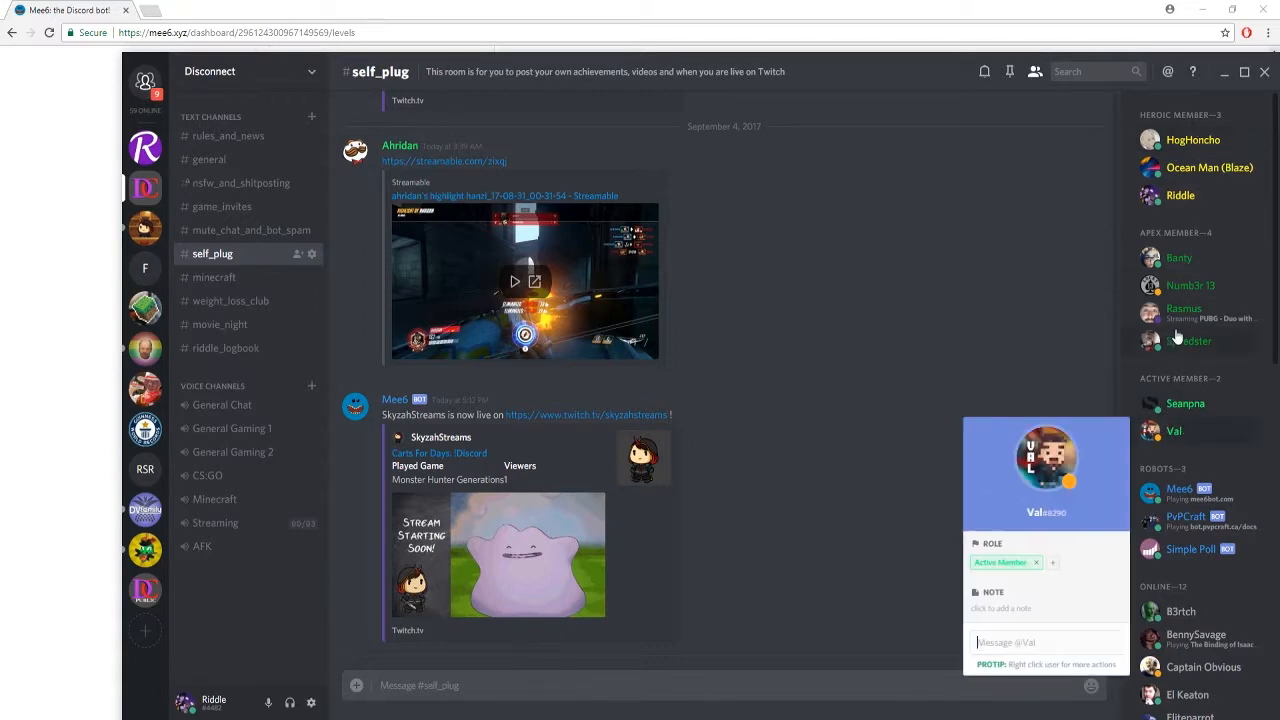
{"action": "left_click", "coordinate": [1178, 318]}
{"action": "left_click", "coordinate": [1182, 196]}
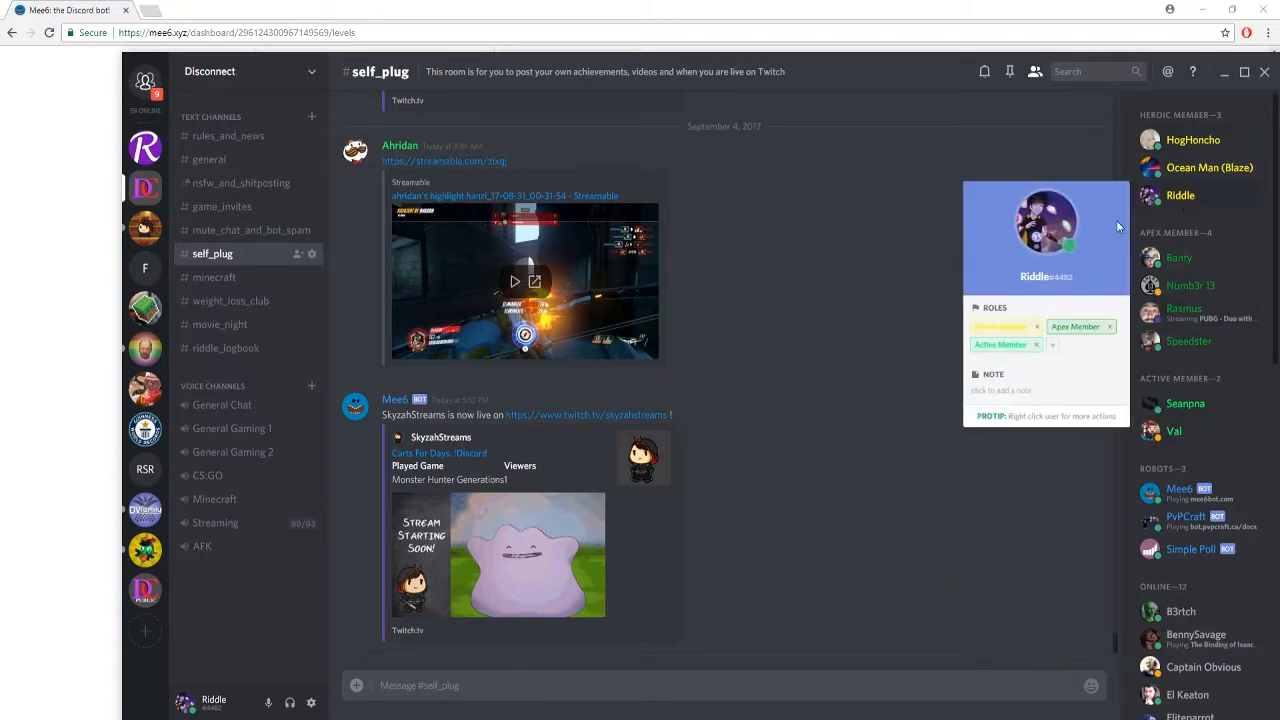
{"action": "left_click", "coordinate": [825, 272]}
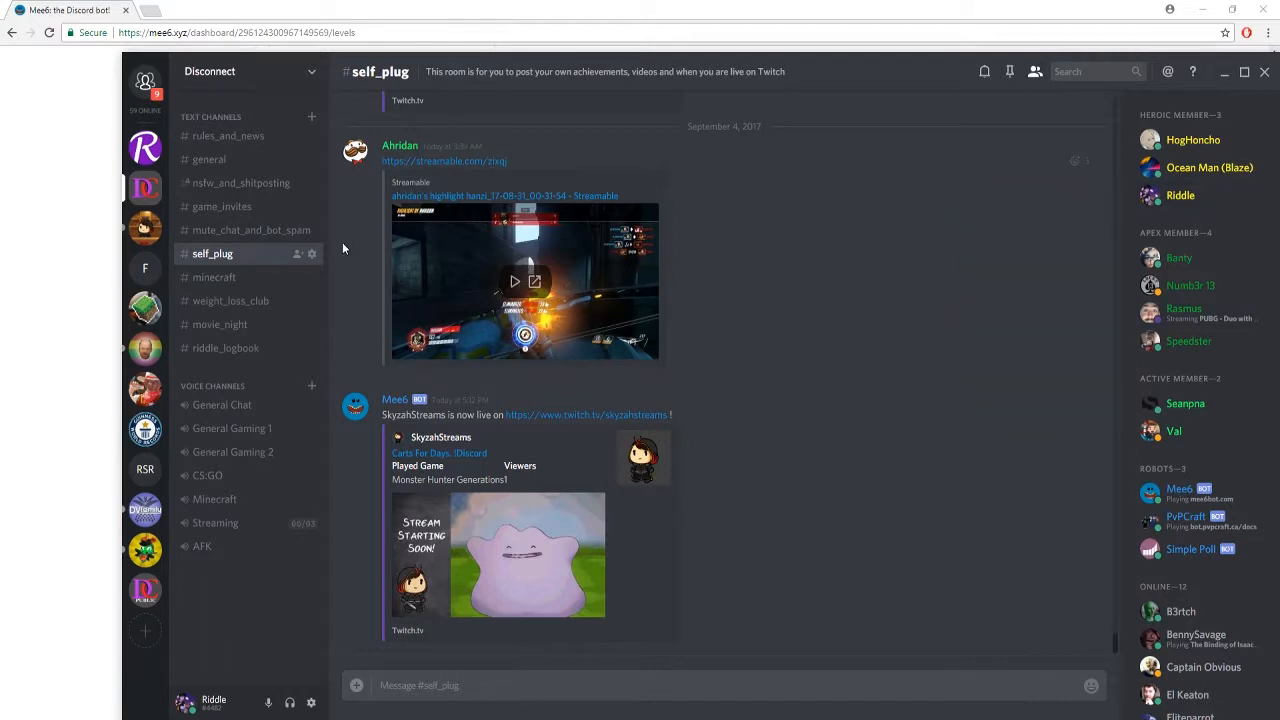
- Send !levels in the mute_chat_and_bot_spam channel and open the leaderboard link from Mee6's reply
{"action": "left_click", "coordinate": [216, 230]}
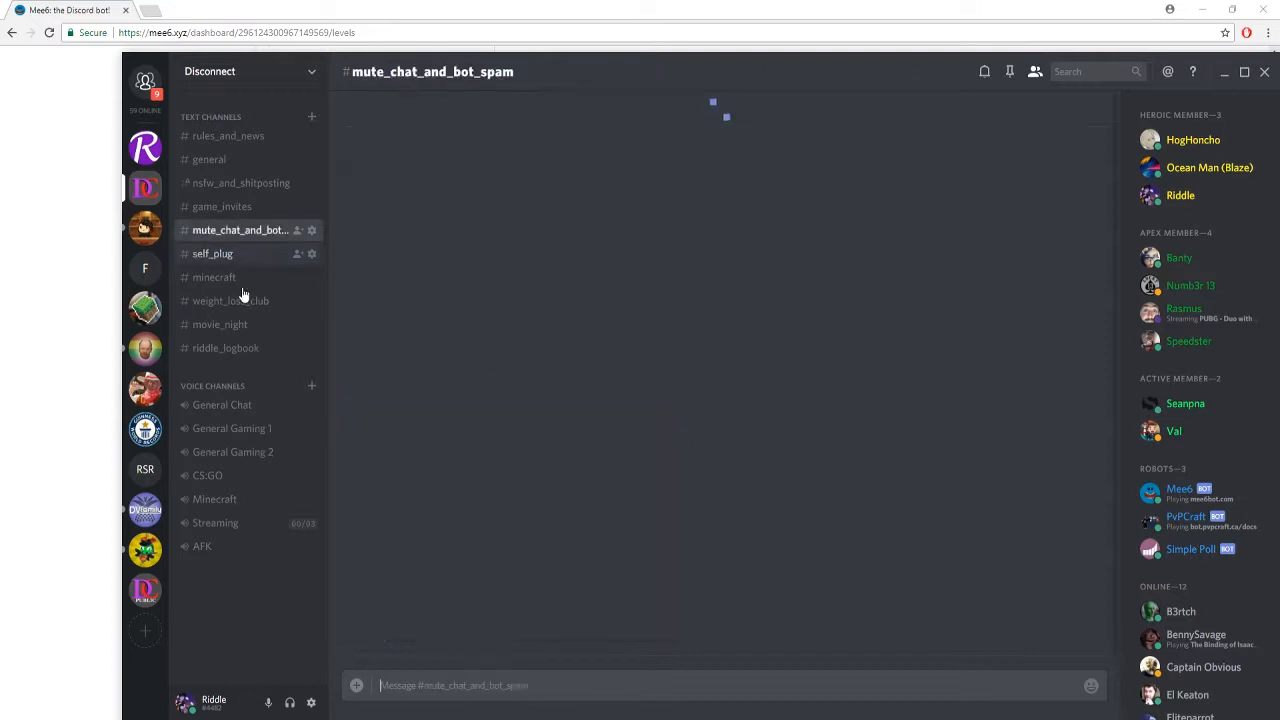
{"action": "type", "text": "!levels"}
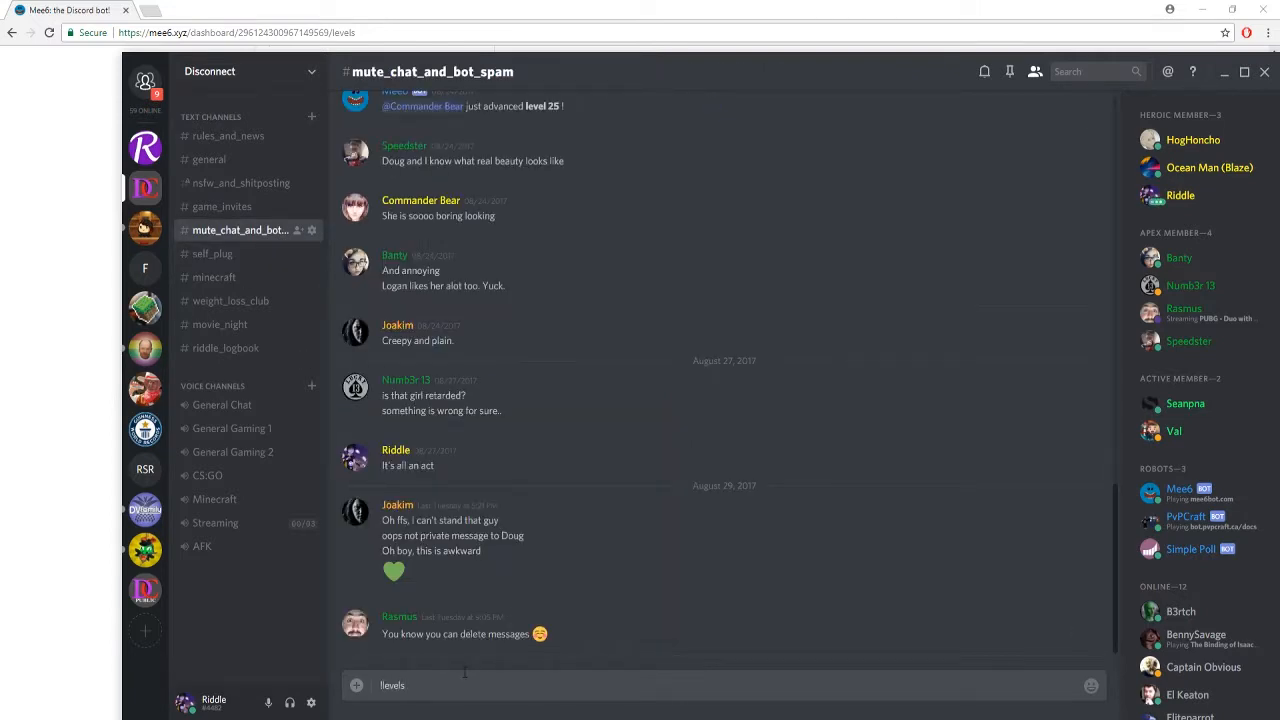
{"action": "key", "text": "Return"}
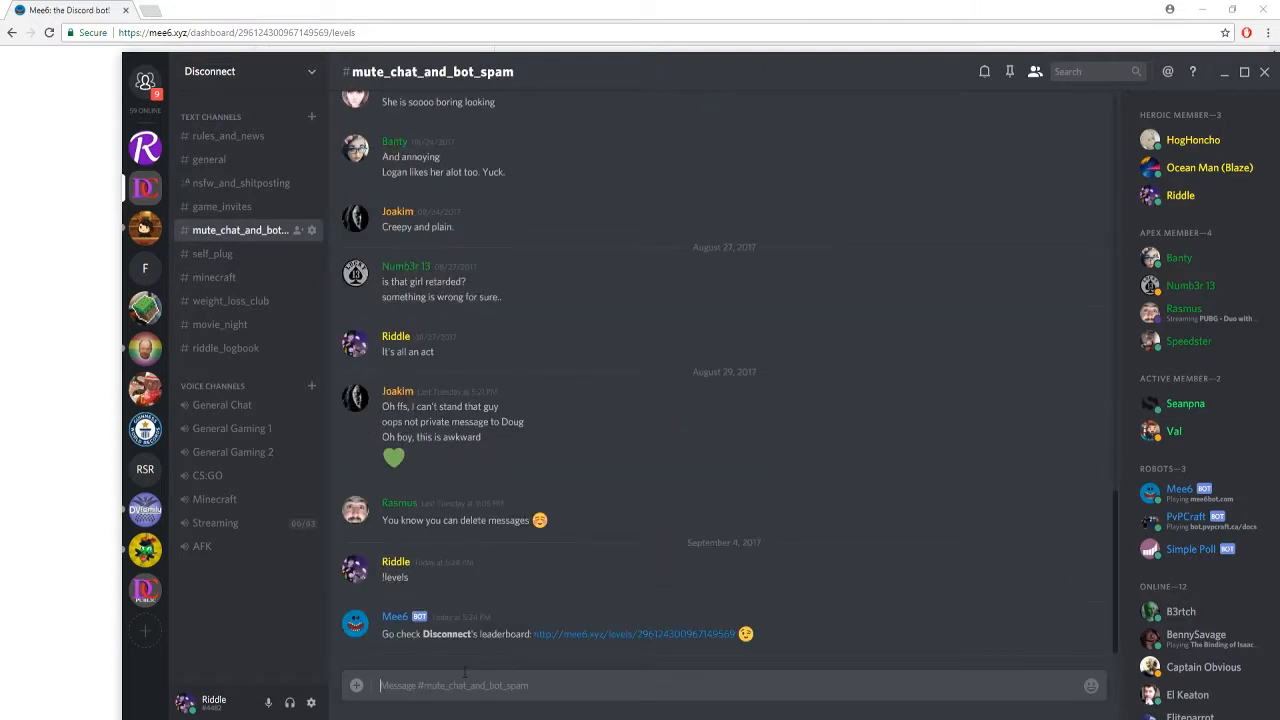
{"action": "left_click", "coordinate": [586, 635]}
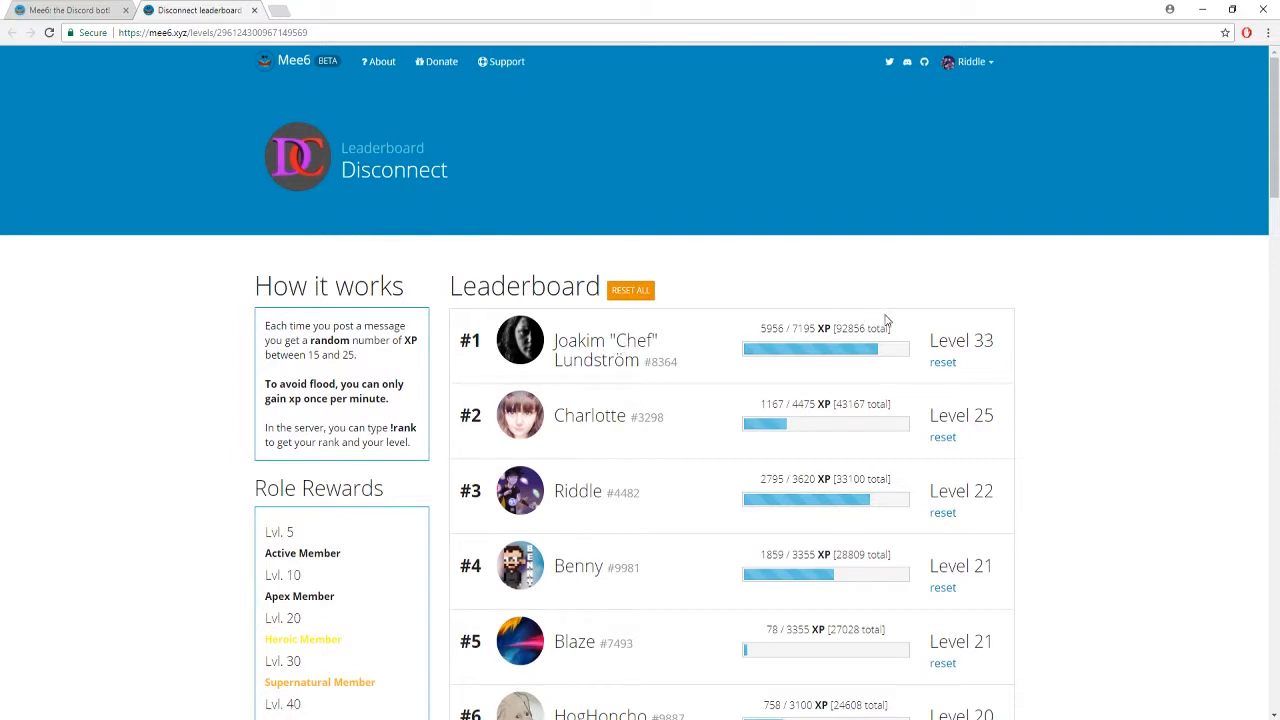
- Examine the top-ranked member's XP progress and look through the Disconnect leaderboard's rankings
{"action": "left_click_drag", "start_coordinate": [760, 329], "coordinate": [884, 329]}
{"action": "left_click_drag", "start_coordinate": [760, 329], "coordinate": [808, 330]}
{"action": "left_click", "coordinate": [214, 466]}
{"action": "scroll", "coordinate": [493, 412], "scroll_direction": "down", "scroll_amount": 1}
{"action": "scroll", "coordinate": [493, 412], "scroll_direction": "down", "scroll_amount": 5}
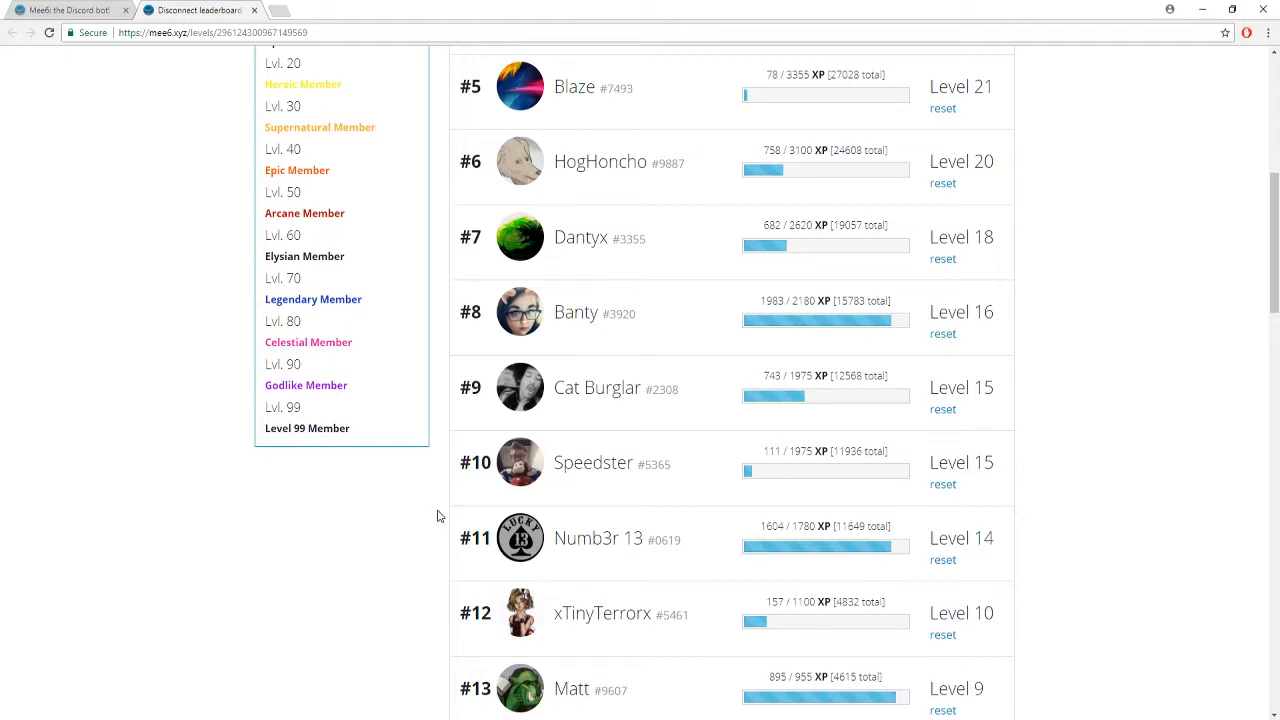
- Review the leaderboard page's role rewards list from level 5 up to level 99
{"action": "scroll", "coordinate": [437, 514], "scroll_direction": "up", "scroll_amount": 2}
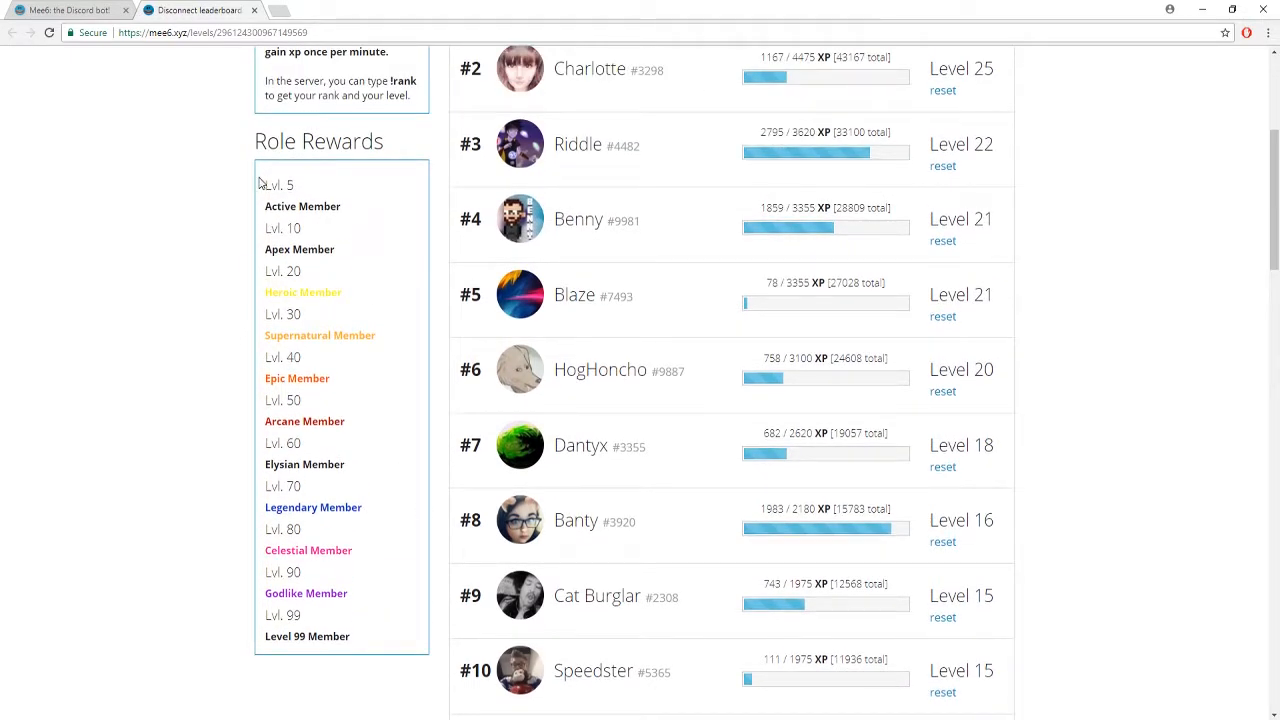
{"action": "left_click_drag", "start_coordinate": [259, 181], "coordinate": [338, 597]}
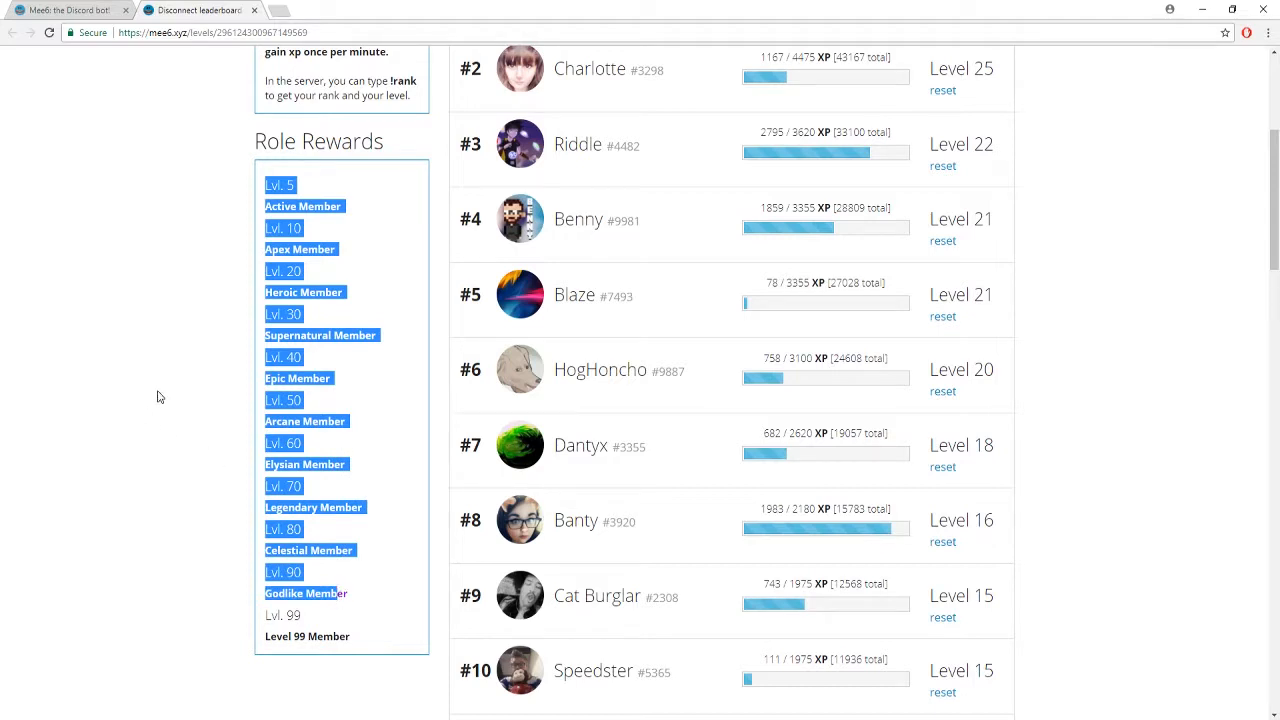
{"action": "left_click", "coordinate": [155, 324]}
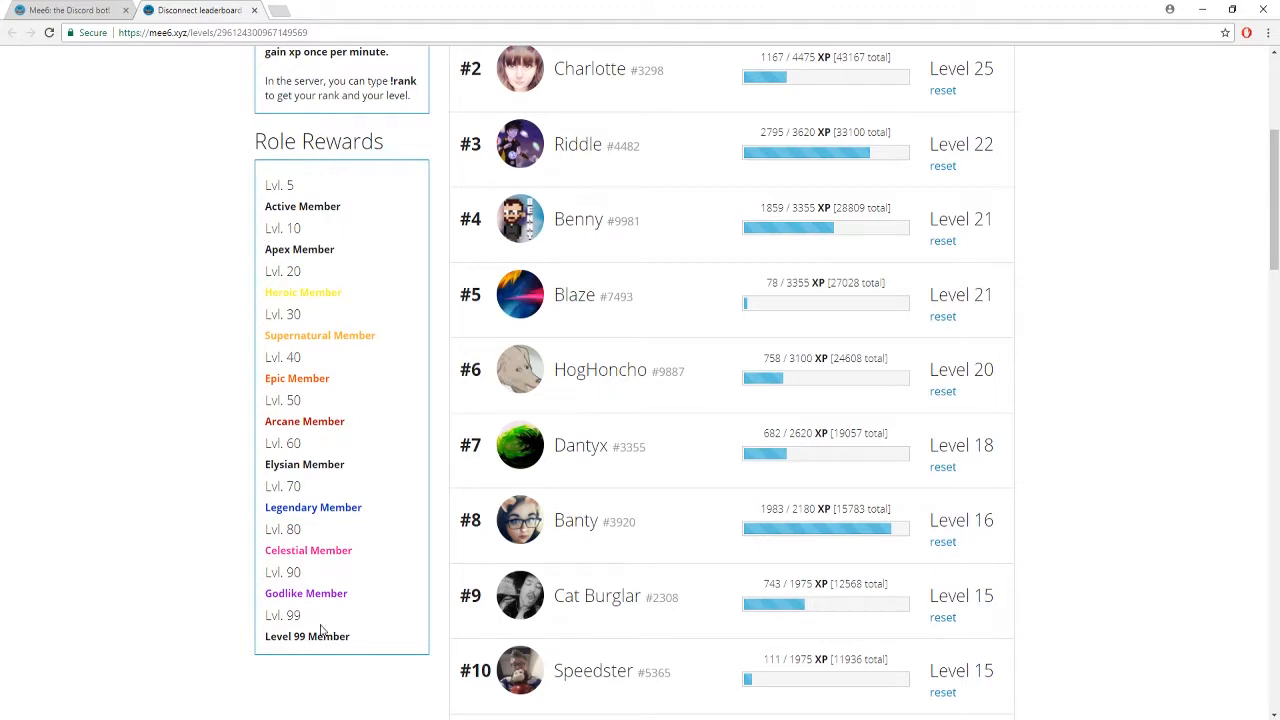
{"action": "scroll", "coordinate": [172, 570], "scroll_direction": "up", "scroll_amount": 3}
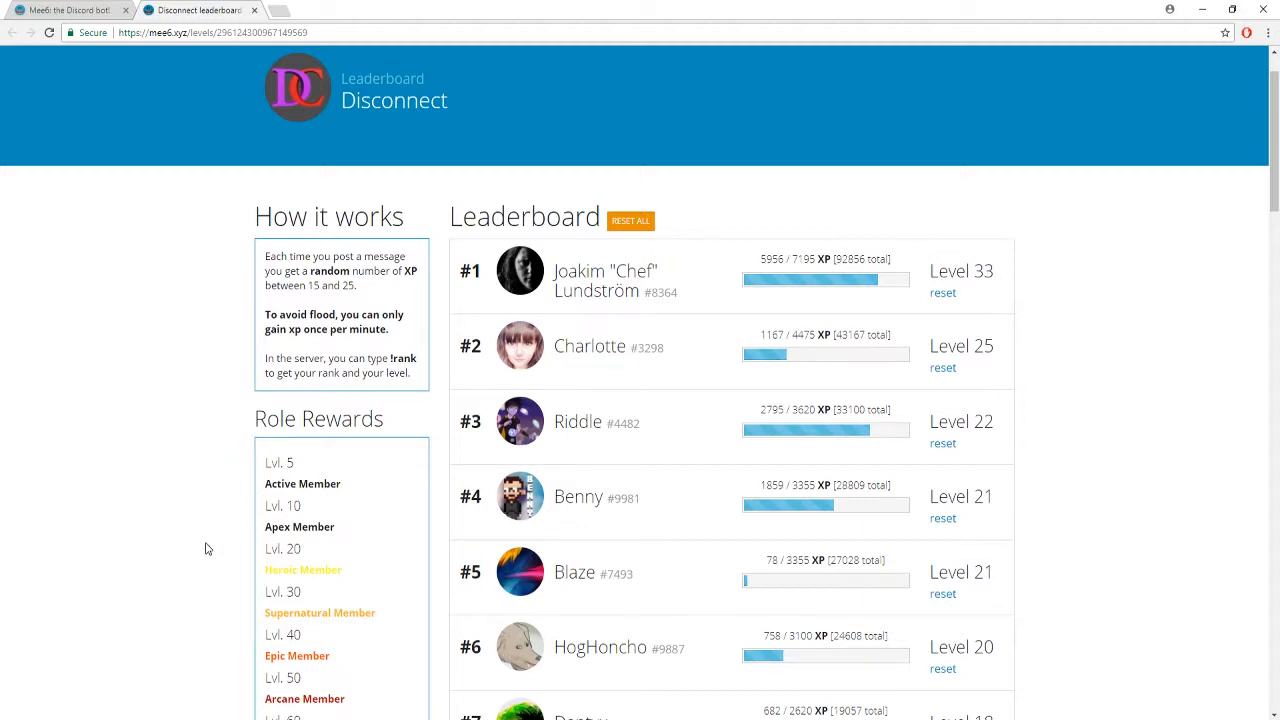
{"action": "scroll", "coordinate": [205, 548], "scroll_direction": "down", "scroll_amount": 2}
- Return to the Disconnect server's Levels plugin page and view its announcement and leaderboard settings
{"action": "left_click", "coordinate": [92, 9]}
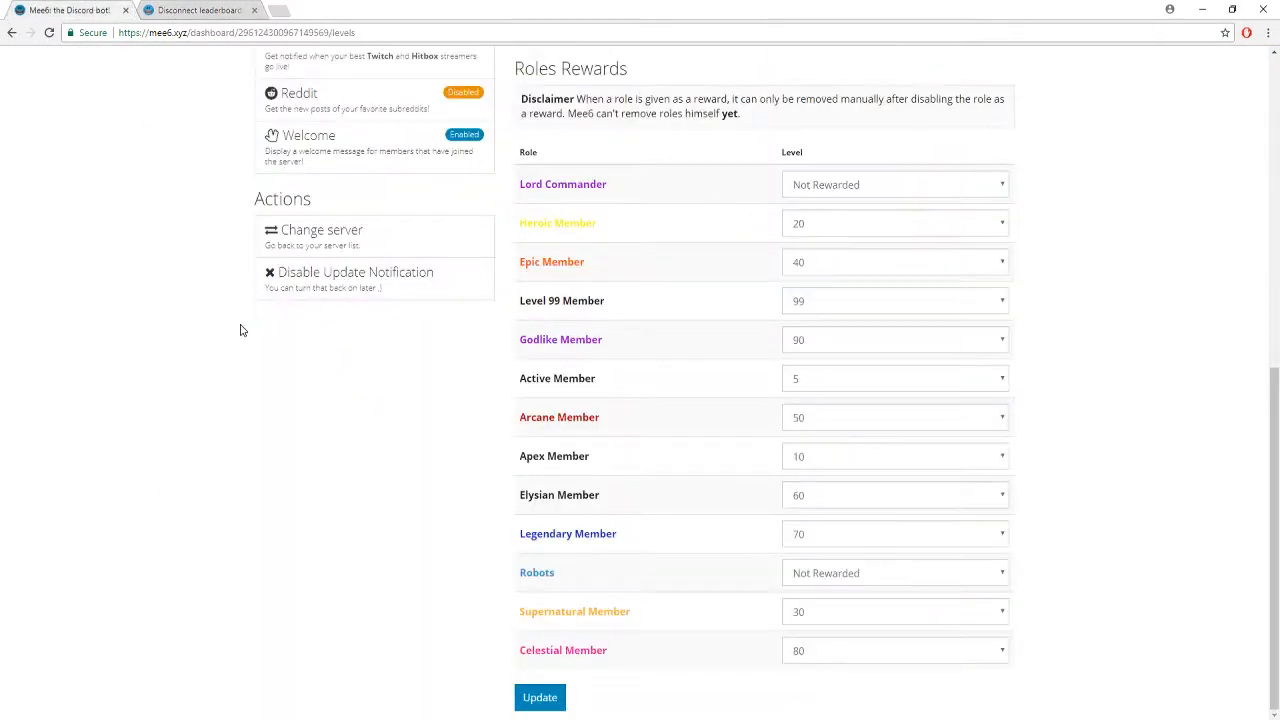
{"action": "scroll", "coordinate": [376, 520], "scroll_direction": "up", "scroll_amount": 1}
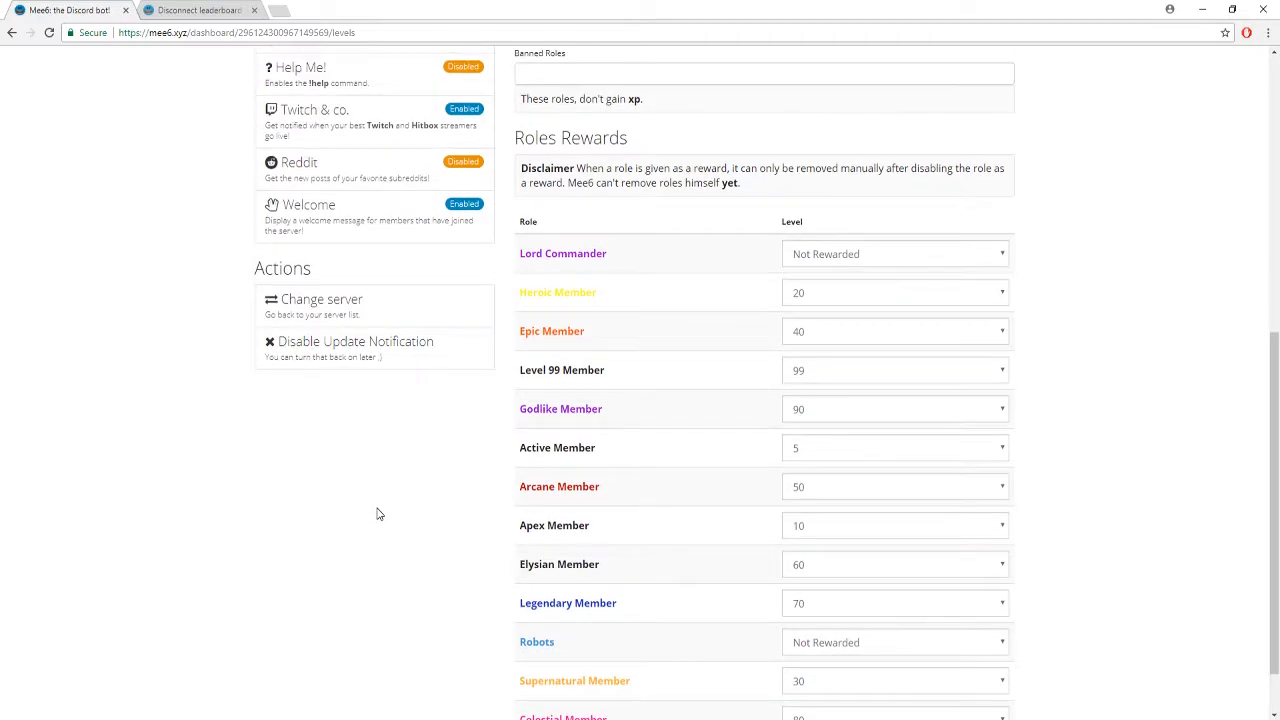
{"action": "scroll", "coordinate": [378, 514], "scroll_direction": "up", "scroll_amount": 4}
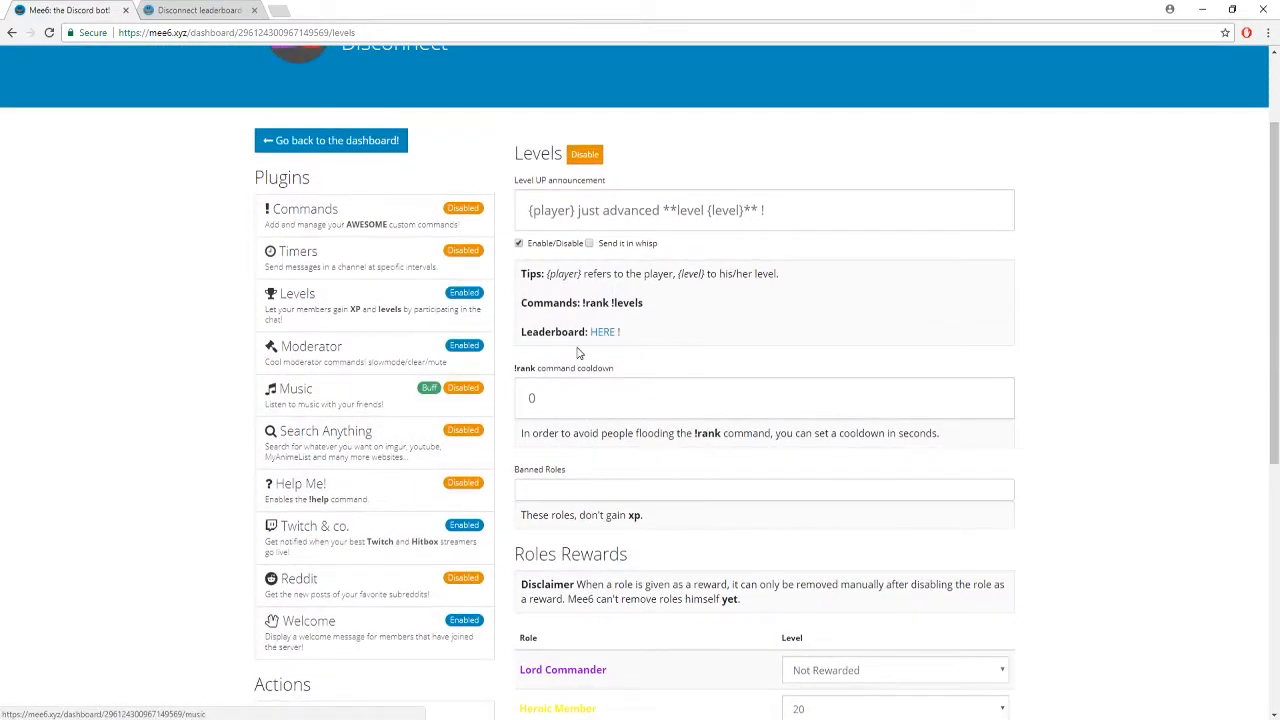